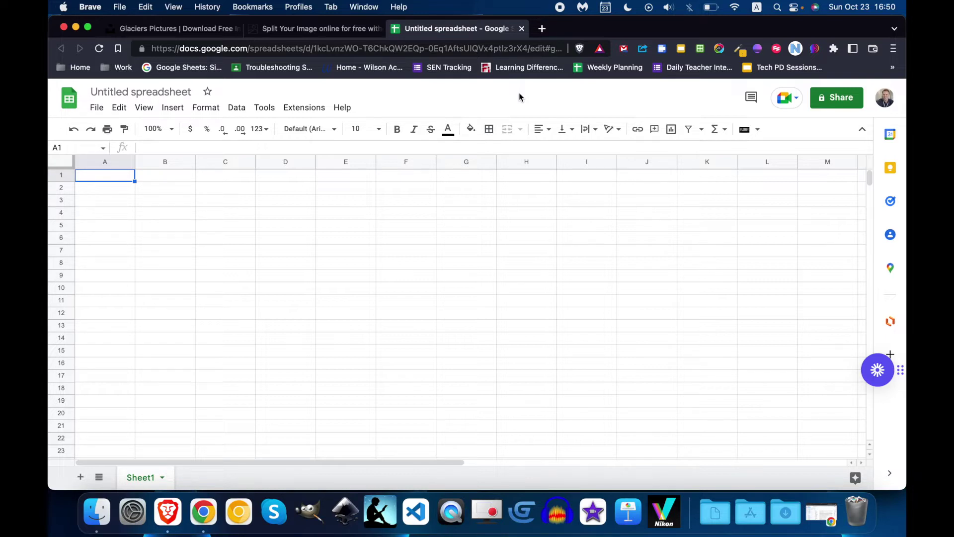
Step: Search Unsplash for 'mountain' photos
left_click(184, 31)
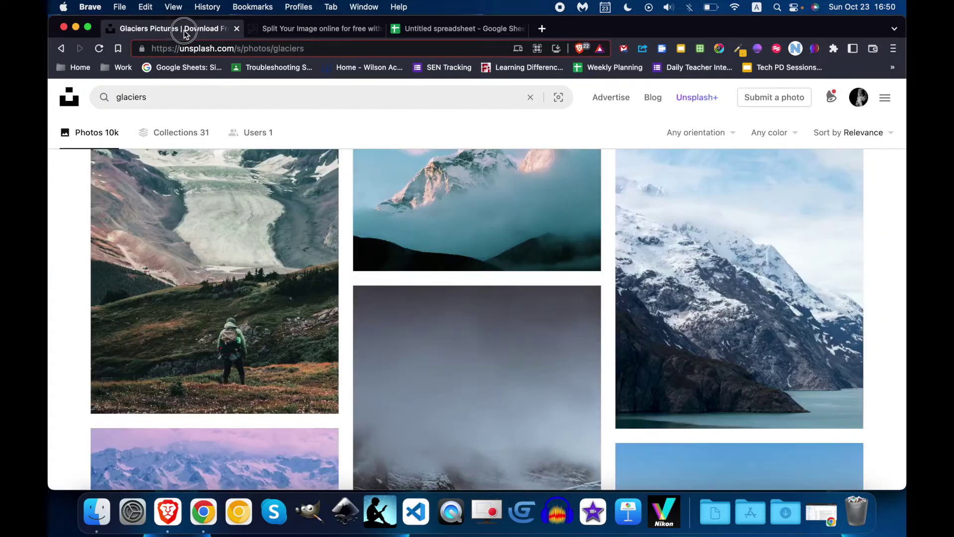
scroll(234, 229, "down", 10)
key("super+bracketleft")
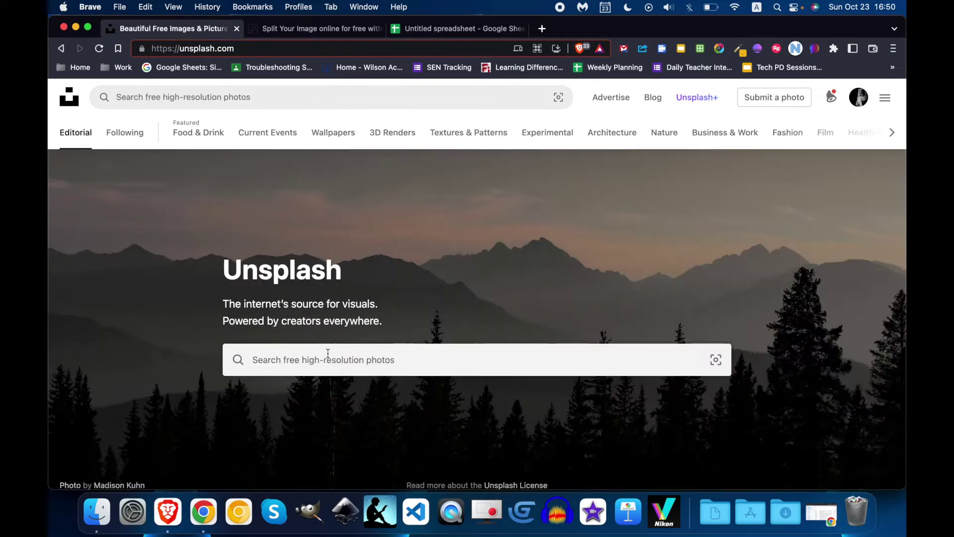
left_click(328, 353)
type("mountain")
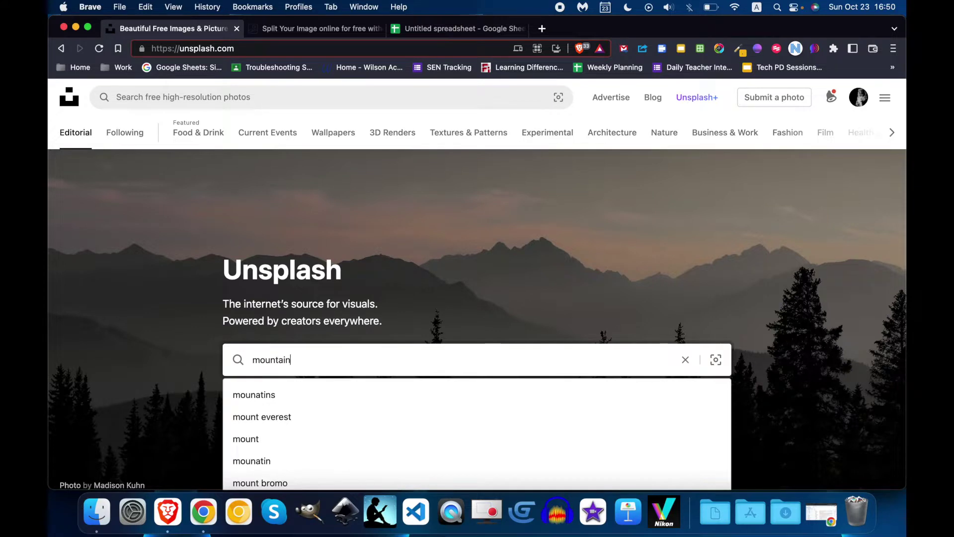
key("Return")
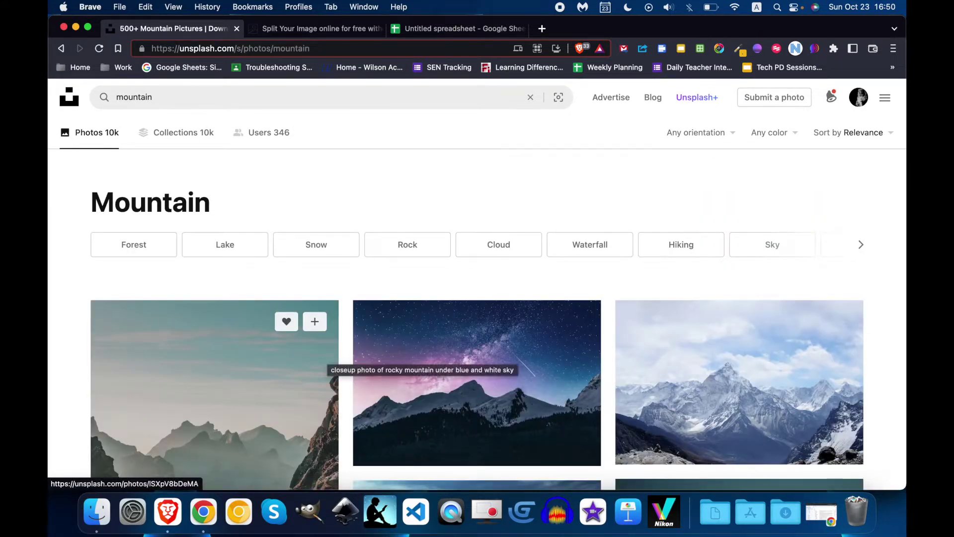
Step: Download the starry-sky mountain photo and save it to the Desktop
scroll(363, 378, "down", 5)
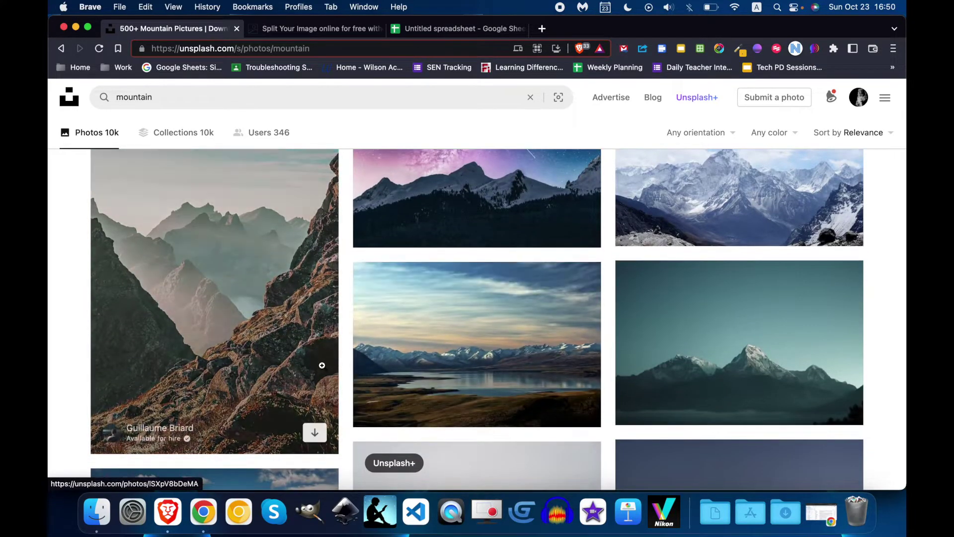
scroll(319, 366, "up", 3)
left_click(578, 318)
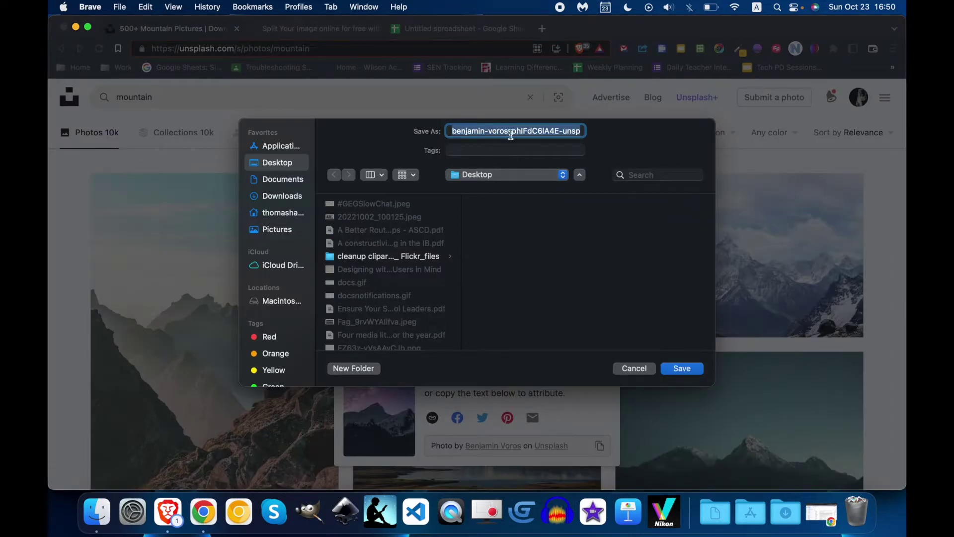
left_click(686, 369)
Step: Load the mountain JPEG into the Imagy splitter and choose Both (Grid) splitting
left_click(339, 28)
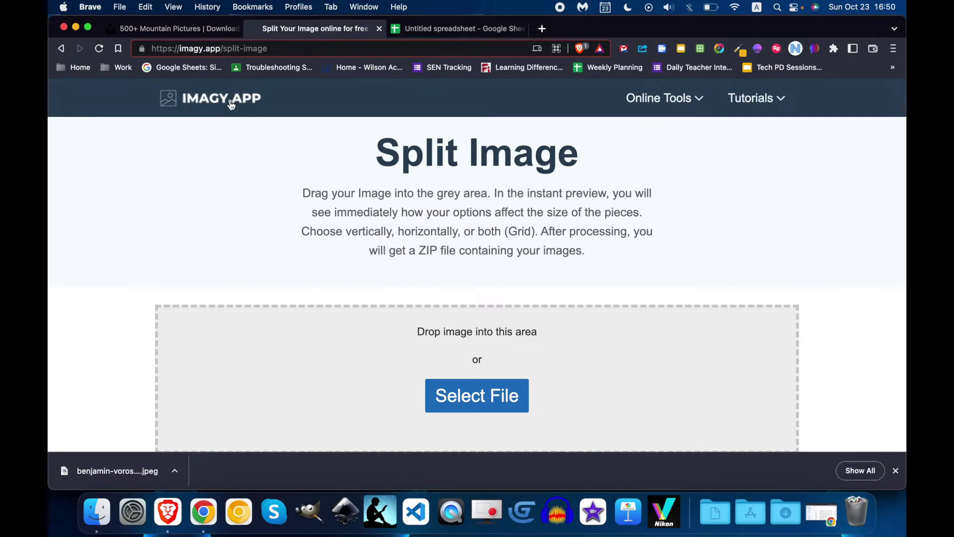
left_click_drag(115, 471, 410, 378)
scroll(410, 378, "down", 7)
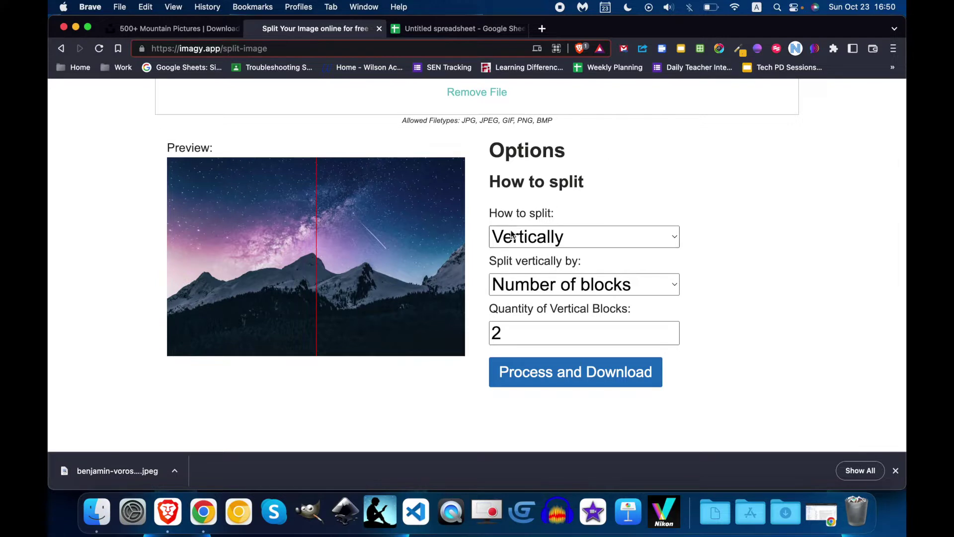
left_click(542, 238)
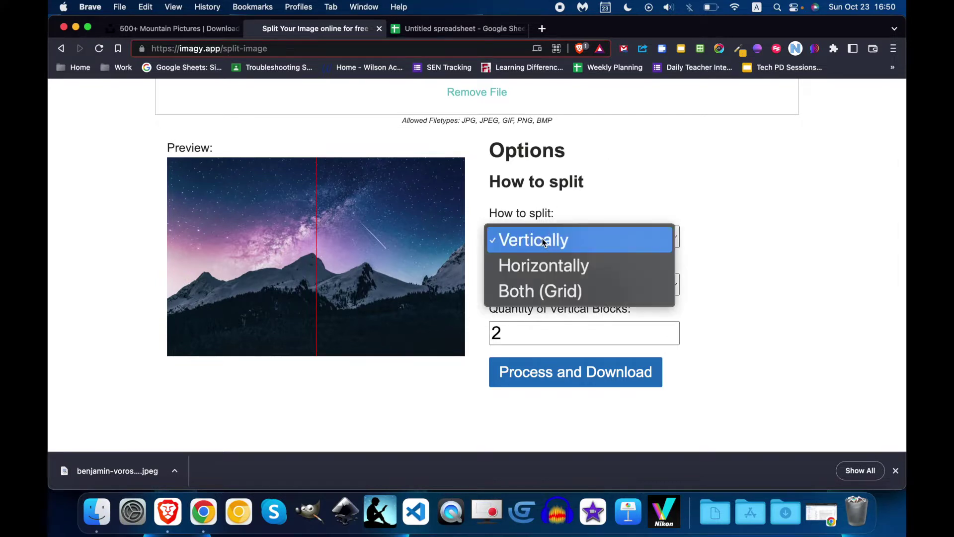
left_click(546, 291)
scroll(737, 348, "down", 4)
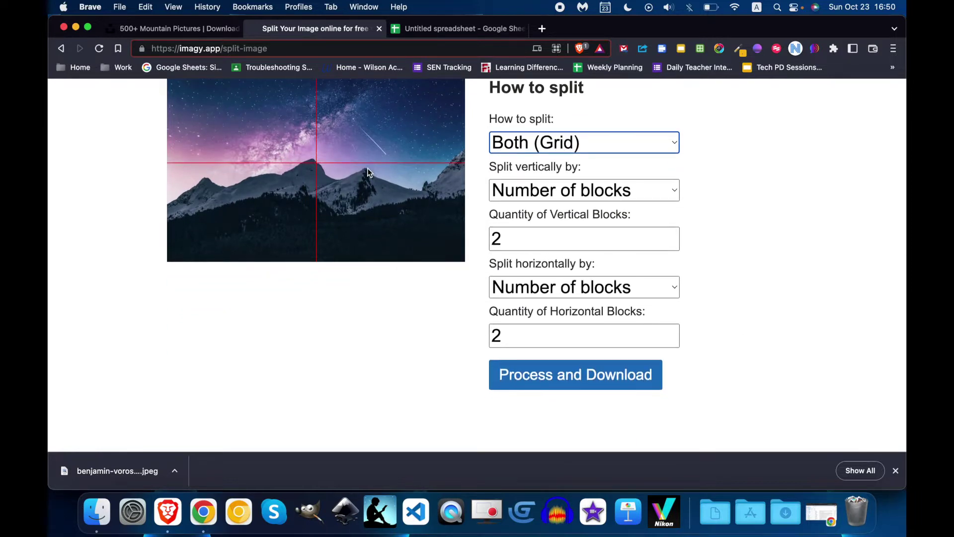
scroll(528, 240, "up", 3)
Step: Set 3 vertical and 3 horizontal blocks and apply the grid to the preview
left_click(541, 313)
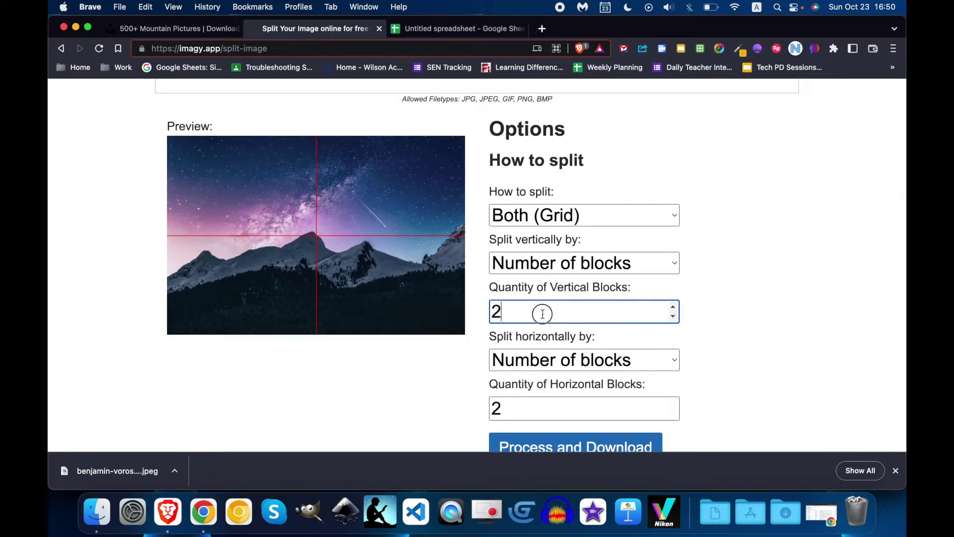
double_click(543, 314)
type("3")
left_click(574, 397)
double_click(574, 396)
type("3")
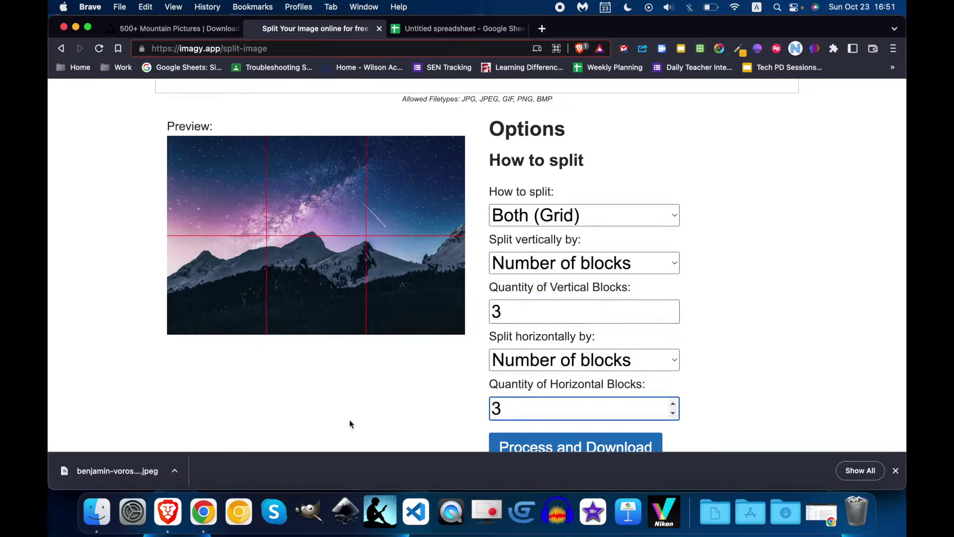
left_click(349, 423)
Step: Process the image and save the pieces as bitfuul-images.zip
scroll(348, 427, "down", 2)
scroll(283, 269, "up", 3)
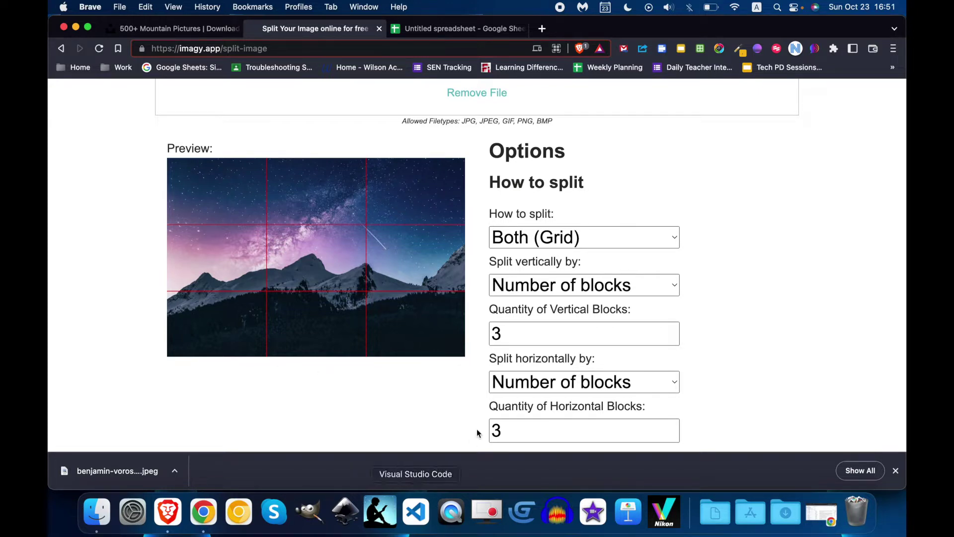
scroll(476, 428, "down", 5)
left_click(566, 321)
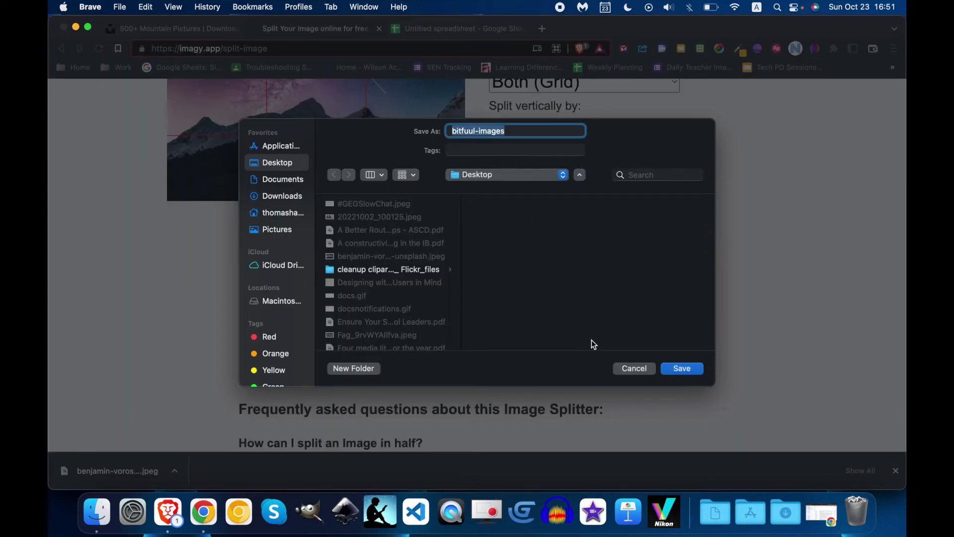
left_click(688, 373)
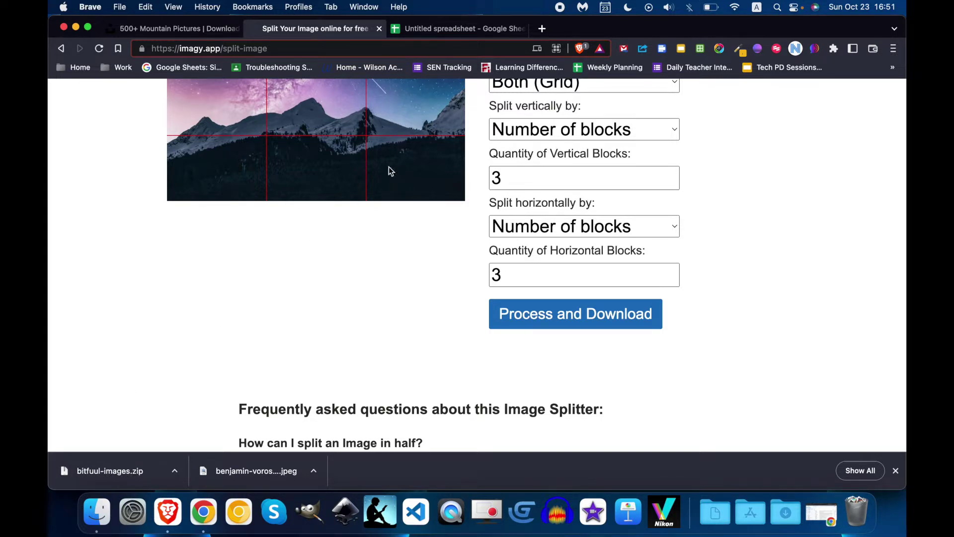
Step: Add a second sheet named 'Data', then open the downloaded bitfuul-images zip
left_click(469, 31)
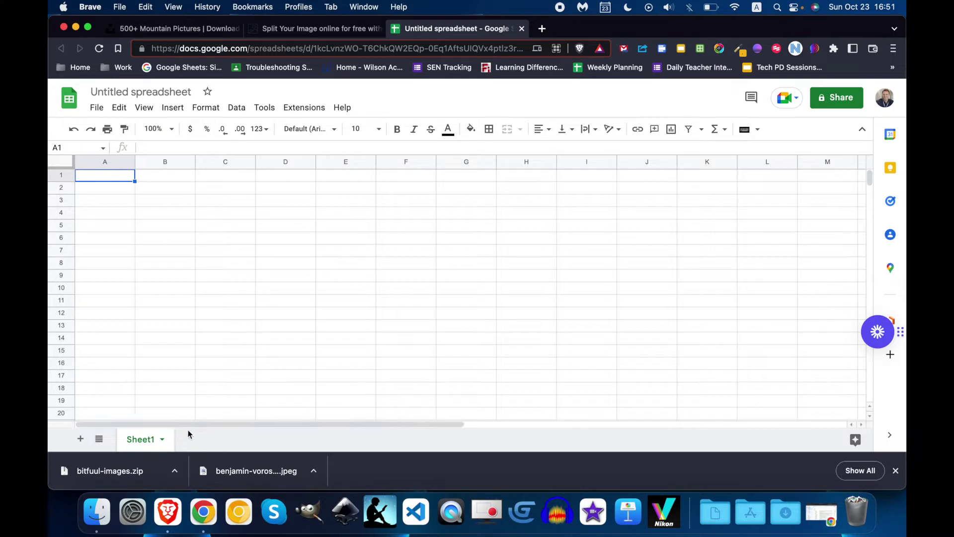
left_click(80, 439)
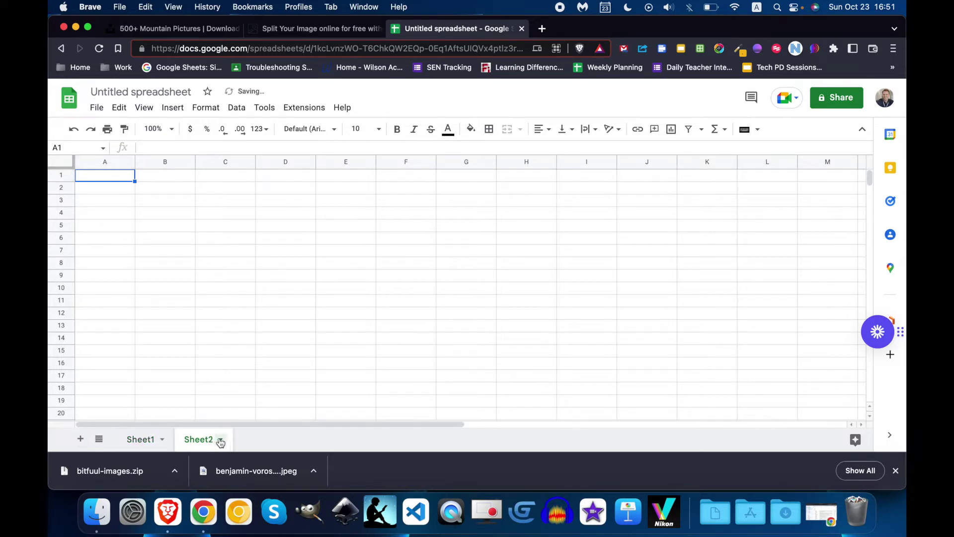
double_click(212, 439)
type("Data")
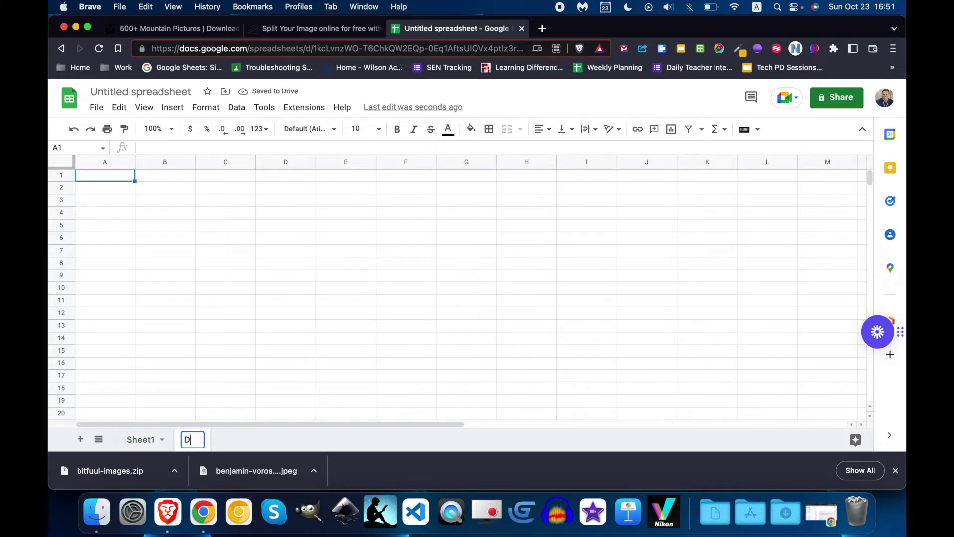
left_click(336, 437)
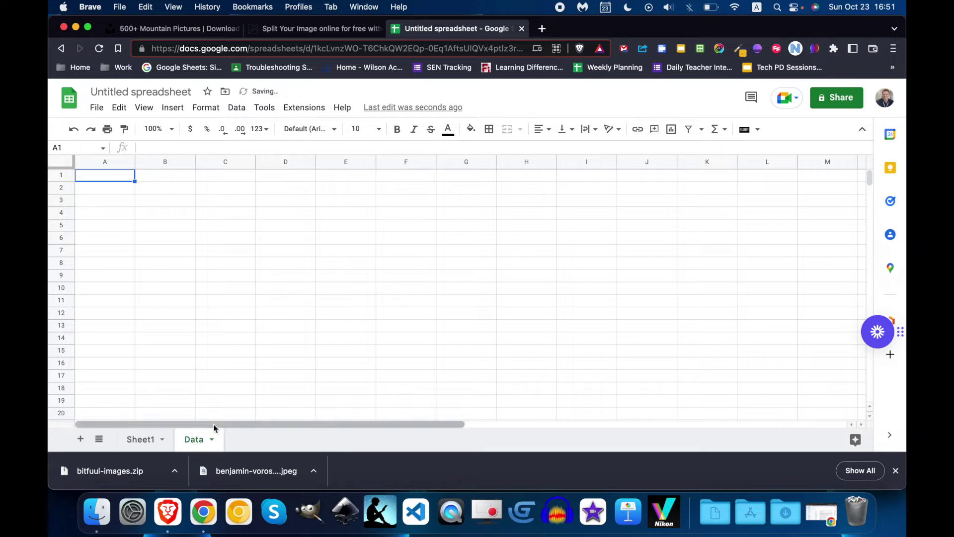
left_click(130, 472)
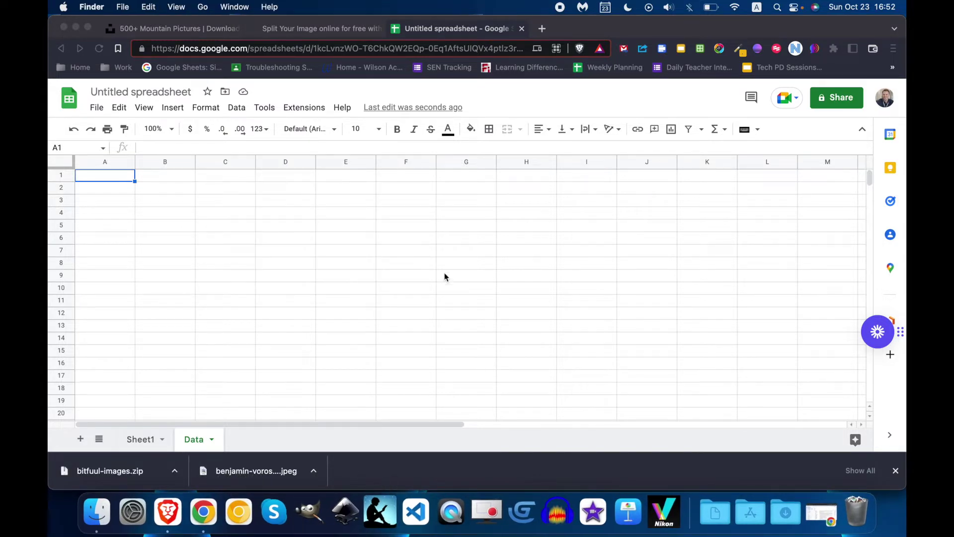
left_click(75, 27)
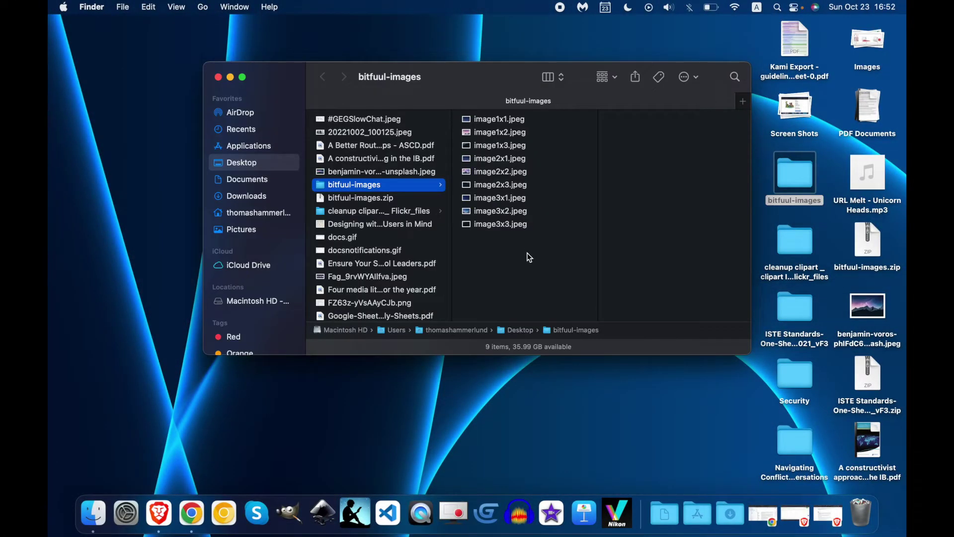
Step: Open the bitfuul-images folder and preview pieces image1x1.jpeg through image3x3.jpeg
left_click(526, 246)
left_click_drag(526, 246, 517, 125)
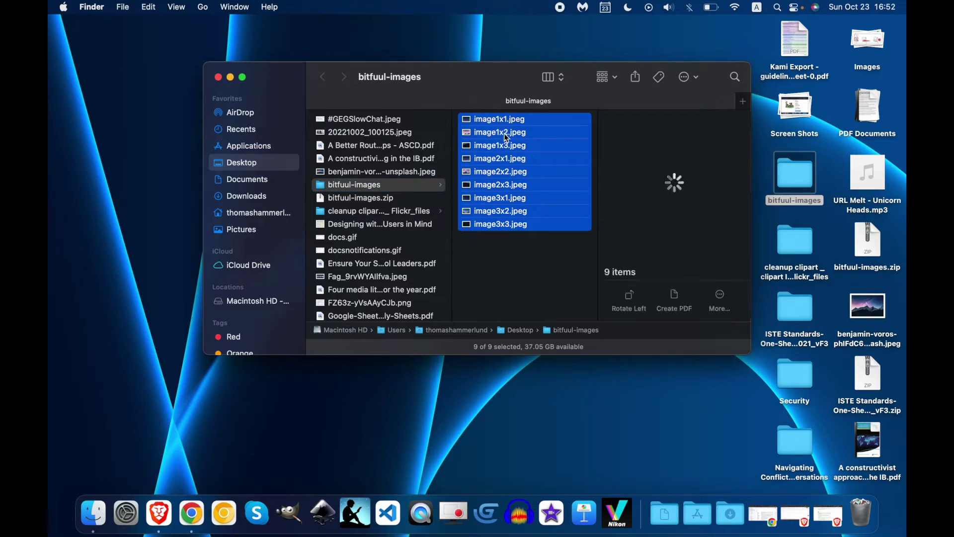
left_click(516, 119)
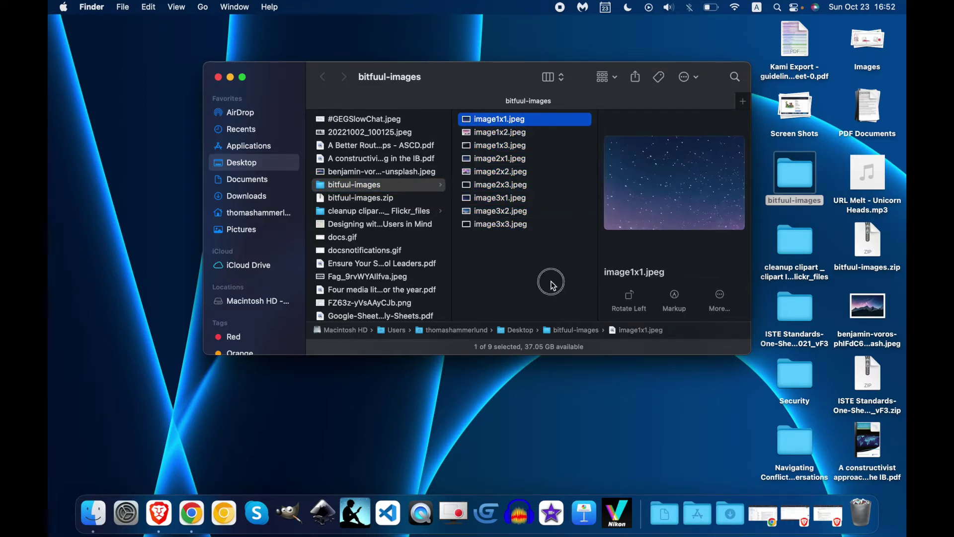
left_click(522, 119, "super")
left_click(523, 119)
key("Down")
key("Down")
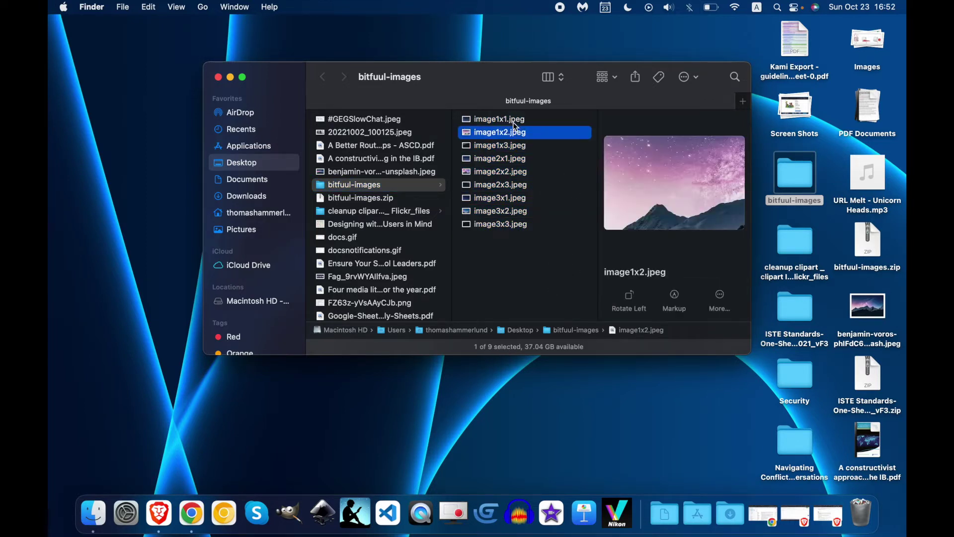
key("Down")
key("Down")
key("Down")
key("Down")
key("Down")
key("Down")
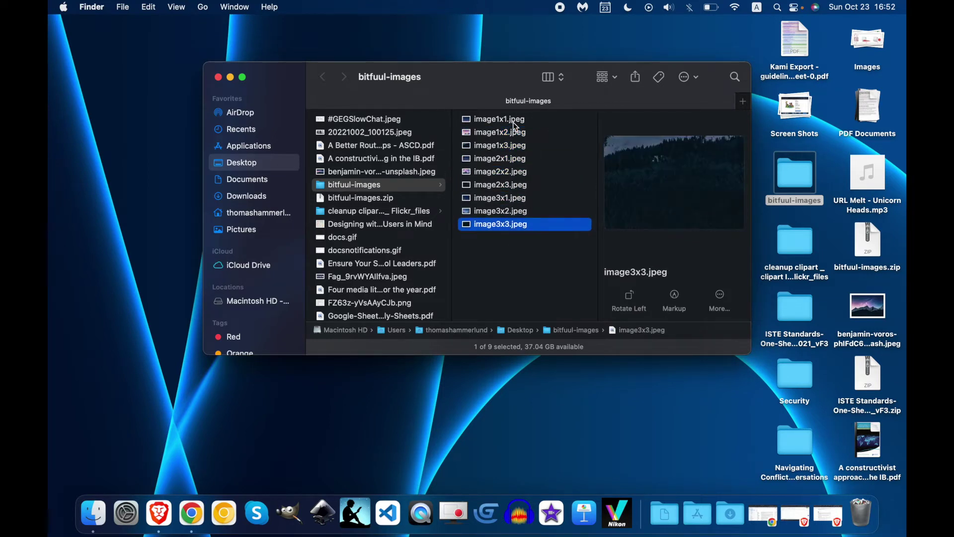
key("Up")
key("Up")
key("Up")
key("Up")
key("Up")
key("Up")
key("Up")
key("Up")
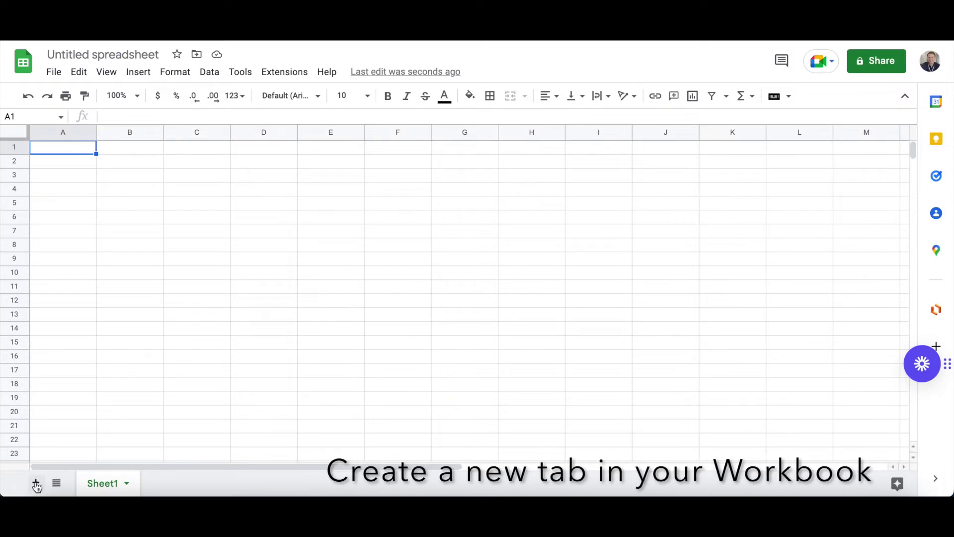
Step: Add a new sheet tab and rename it 'Data'
left_click(171, 483)
double_click(172, 483)
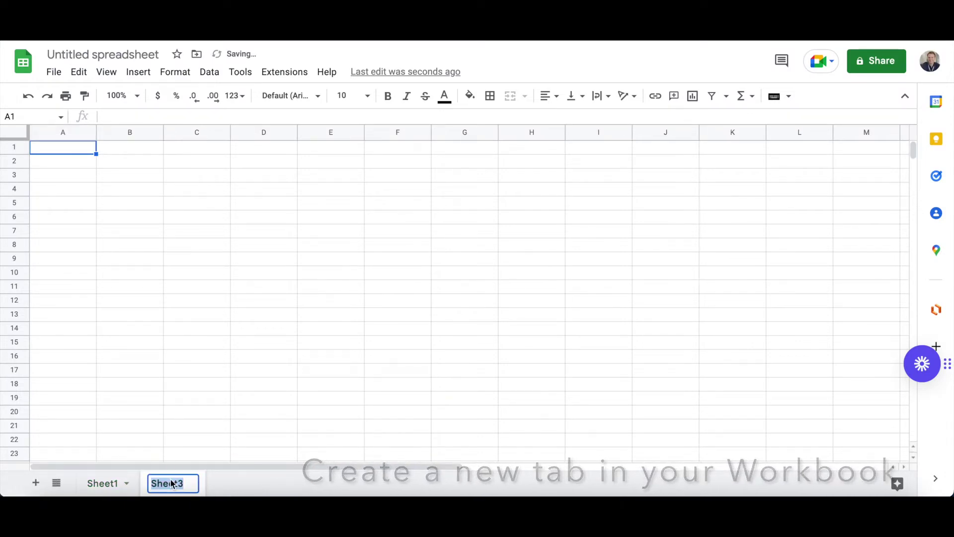
type("Data")
key("Return")
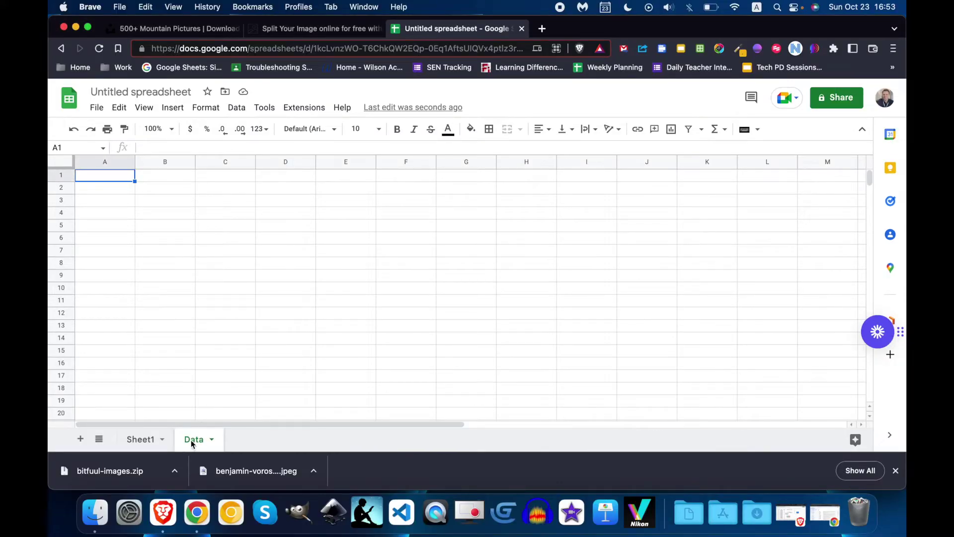
Step: Insert image1.jpeg from bitfuul-images into Data sheet cell A4 as an in-cell image
left_click(107, 190)
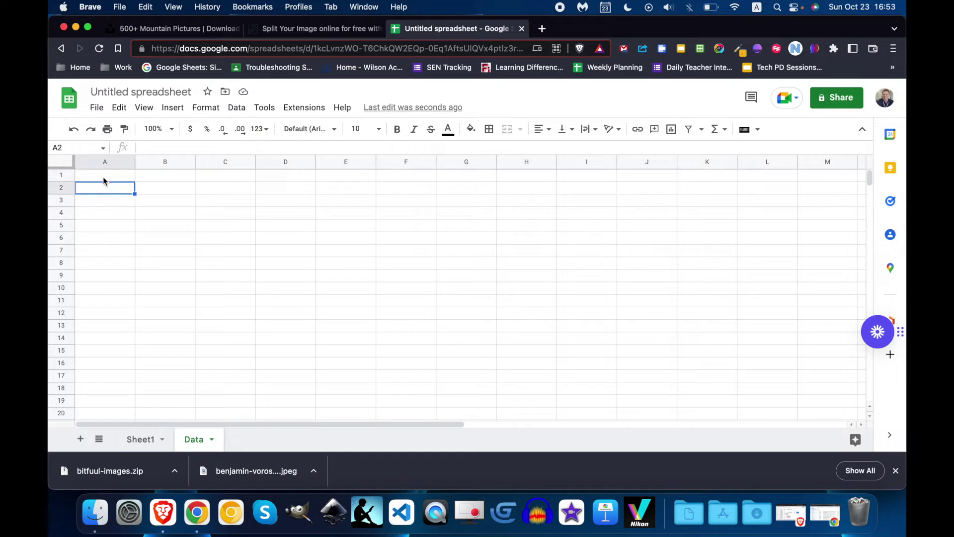
key("Down")
key("Down")
left_click(172, 109)
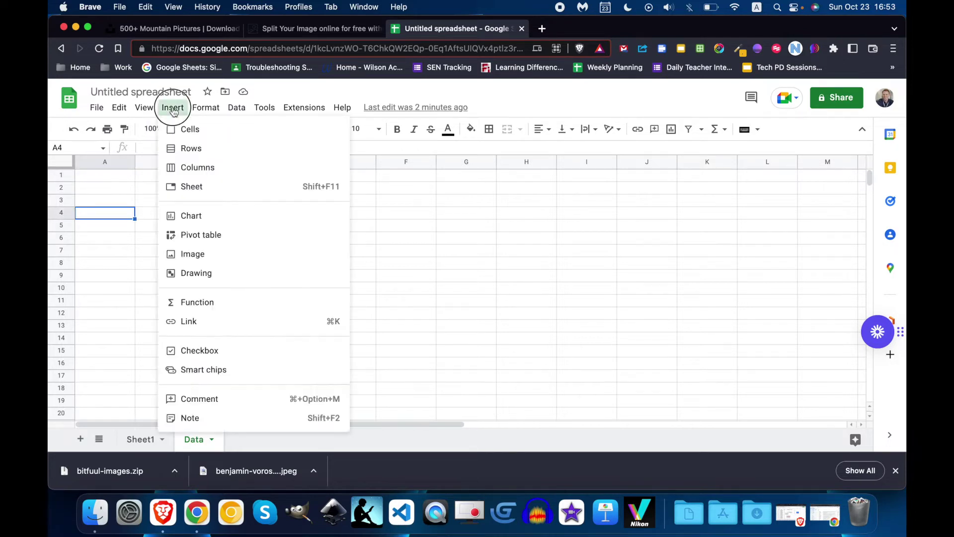
mouse_move(191, 255)
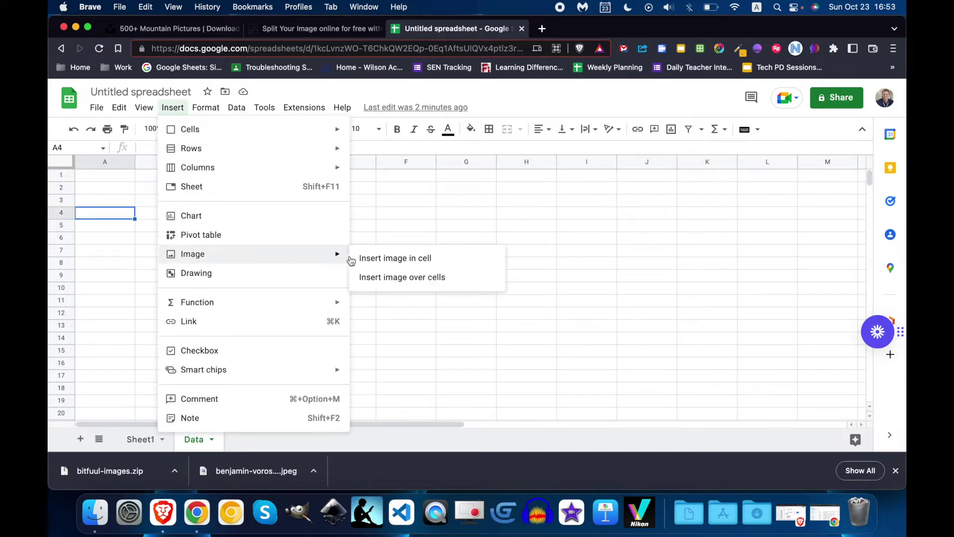
left_click(424, 259)
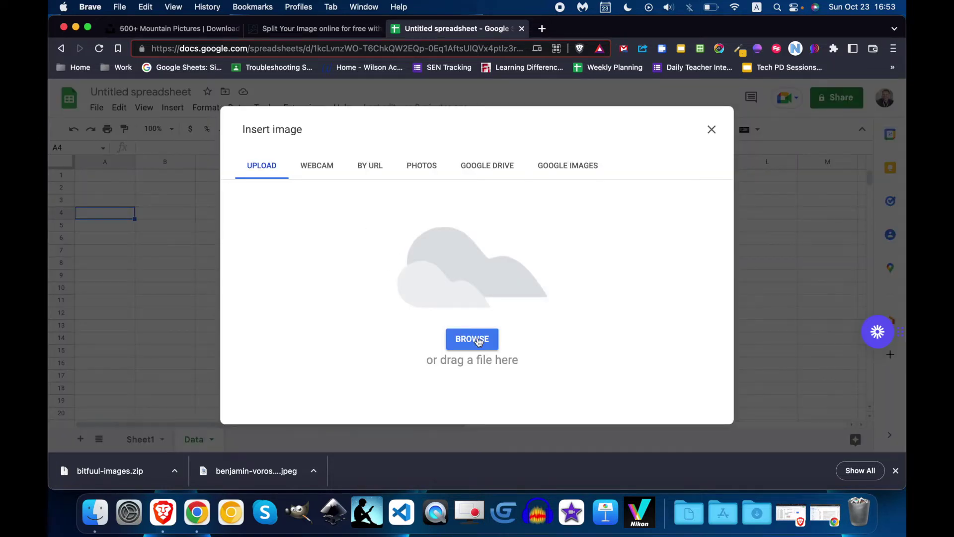
left_click(478, 341)
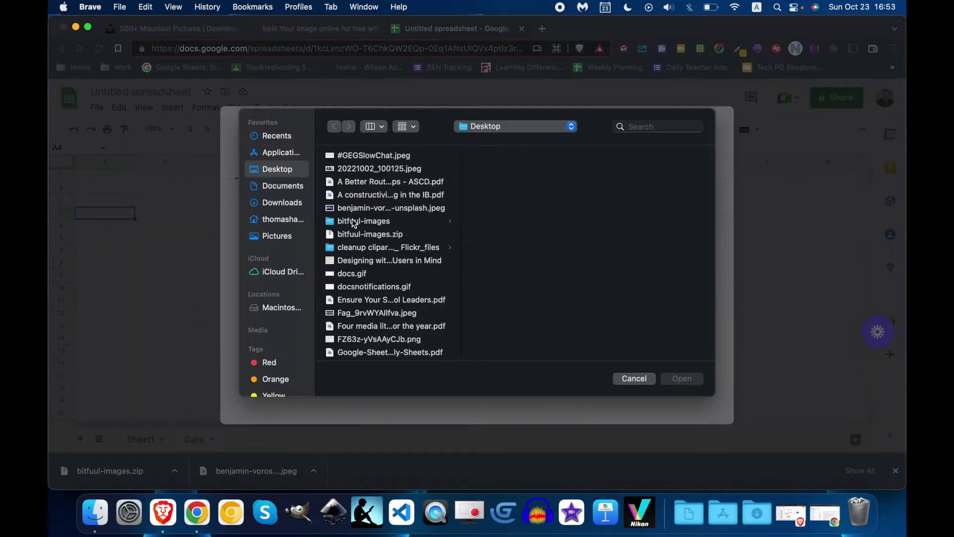
left_click(354, 224)
double_click(503, 154)
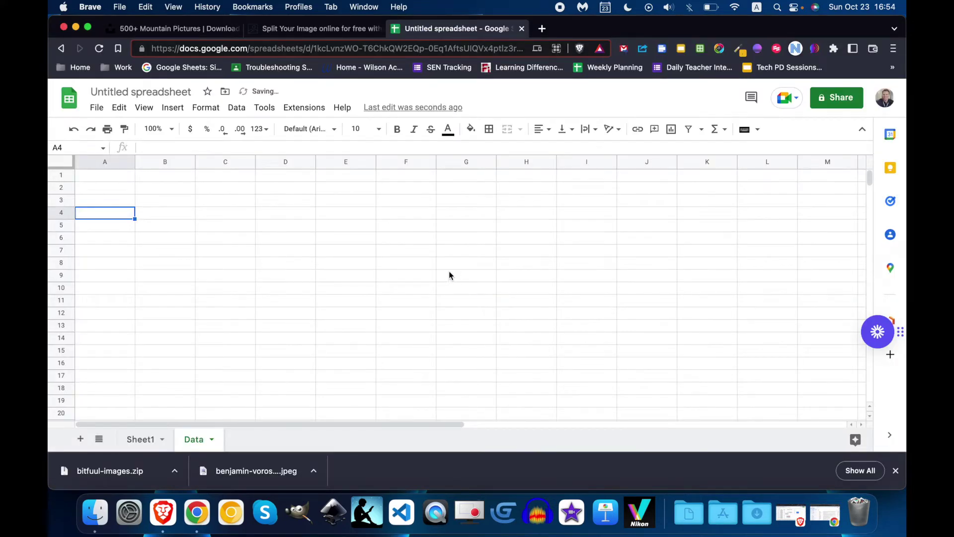
left_click(120, 235)
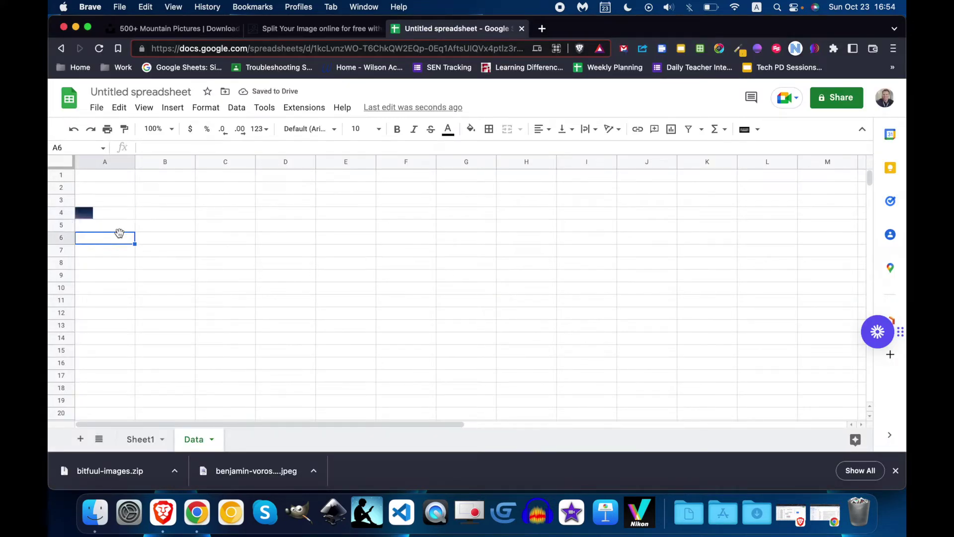
left_click(112, 225)
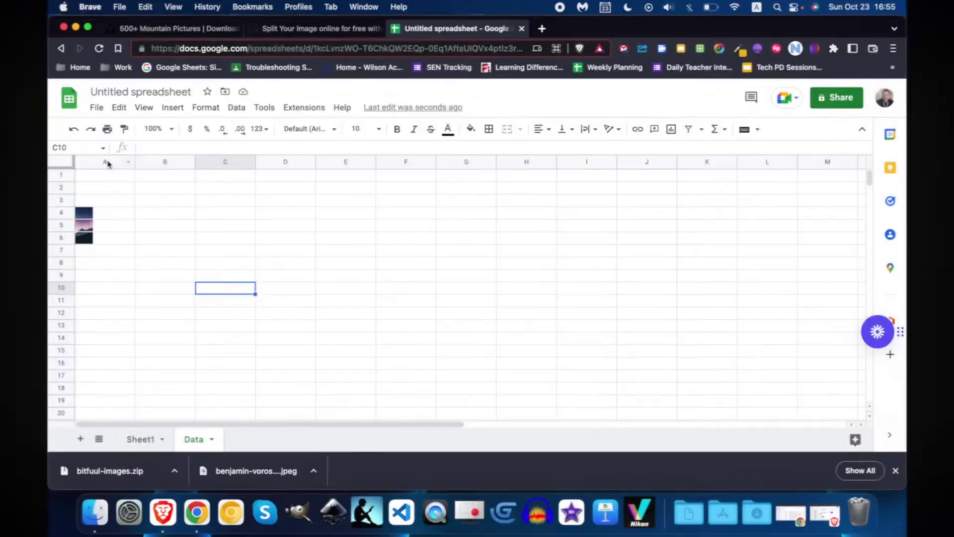
Step: Narrow columns A–C on the Data sheet to fit the image tiles
left_click_drag(107, 162, 215, 164)
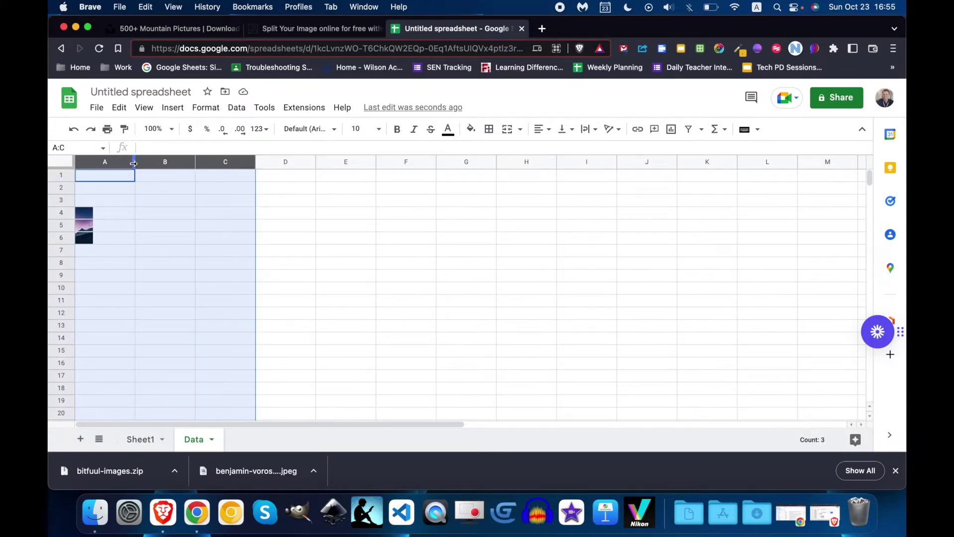
left_click_drag(134, 163, 96, 164)
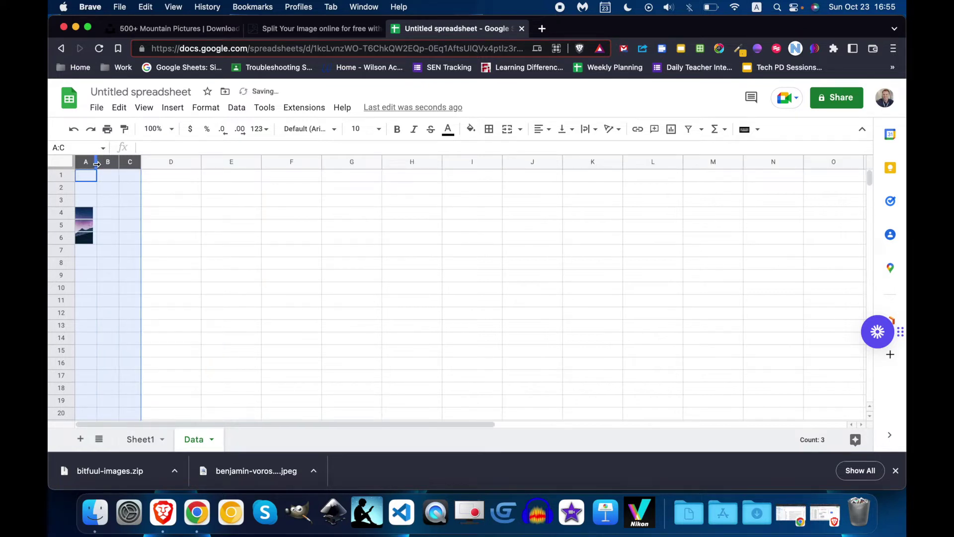
left_click(264, 236)
Step: Check the nine image tiles in A4:C6, then return to Sheet1
left_click(85, 213)
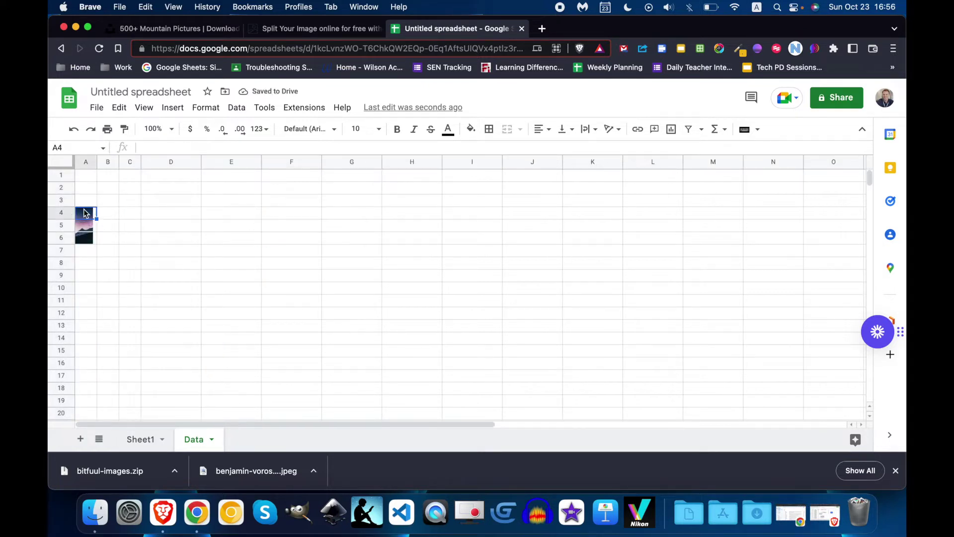
left_click_drag(85, 213, 132, 248)
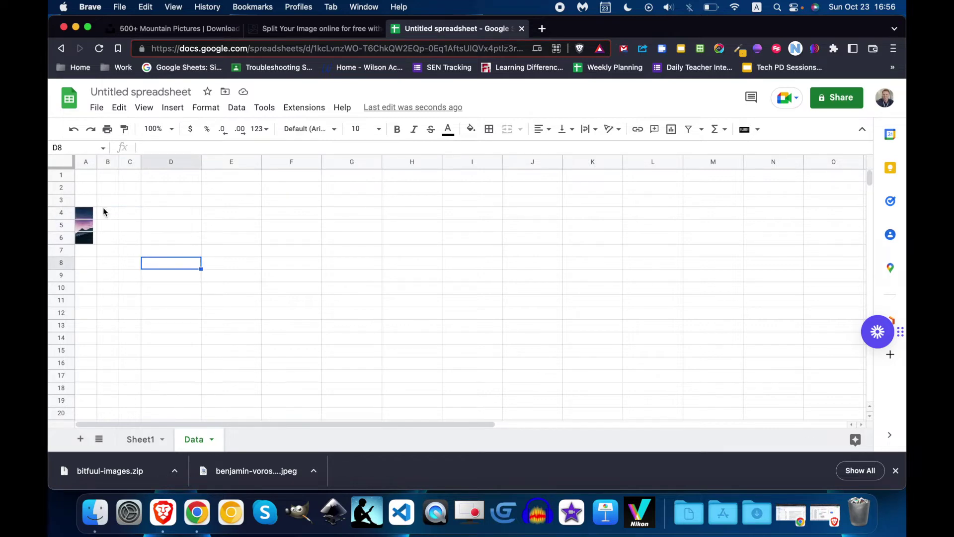
left_click(104, 211)
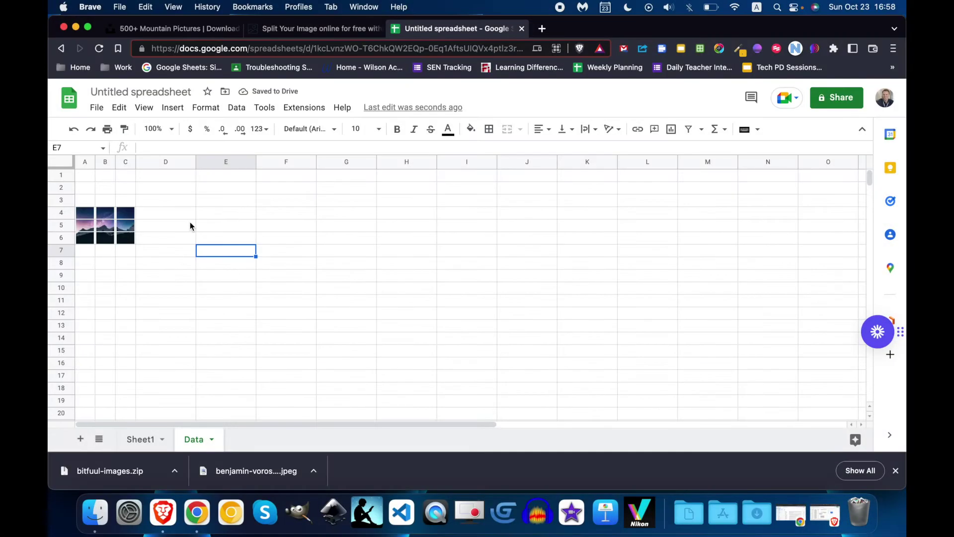
scroll(117, 268, "down", 2)
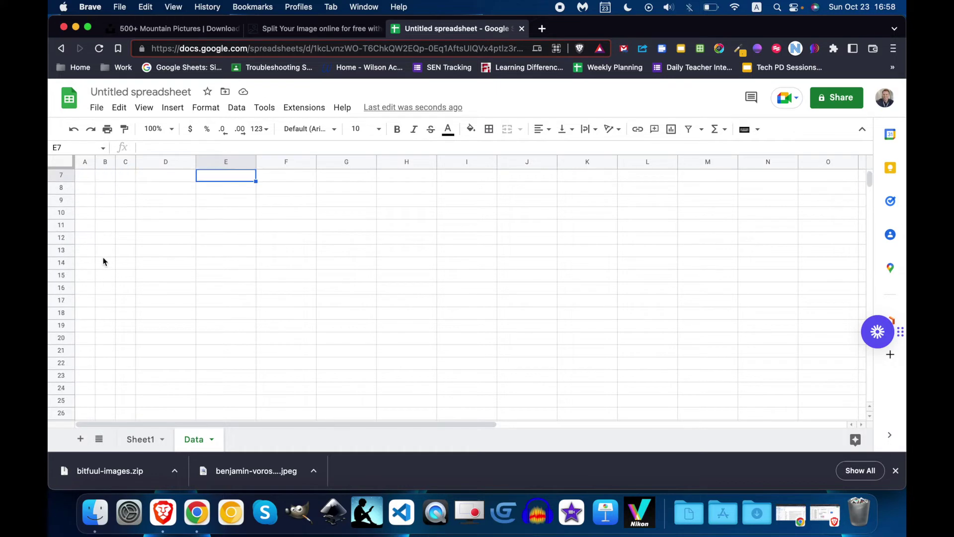
scroll(103, 258, "up", 2)
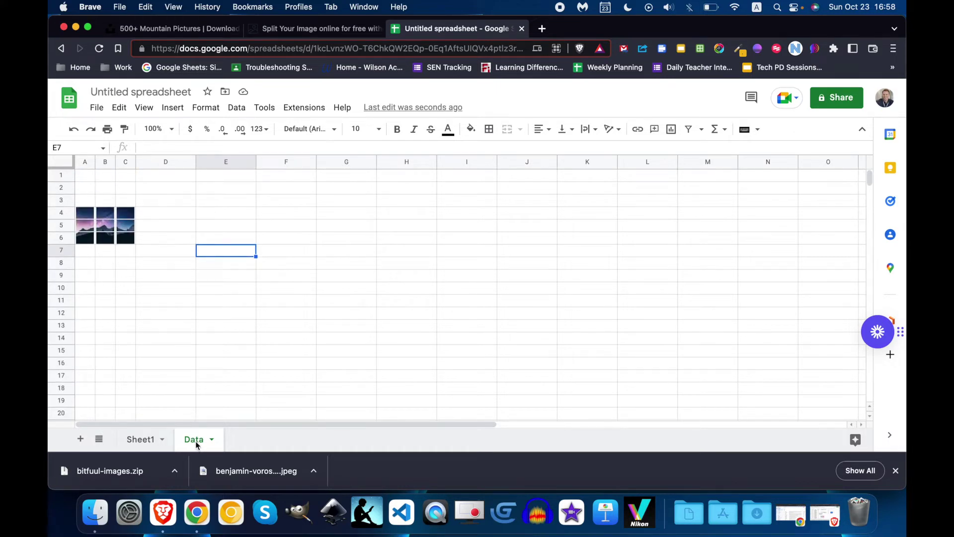
left_click(141, 439)
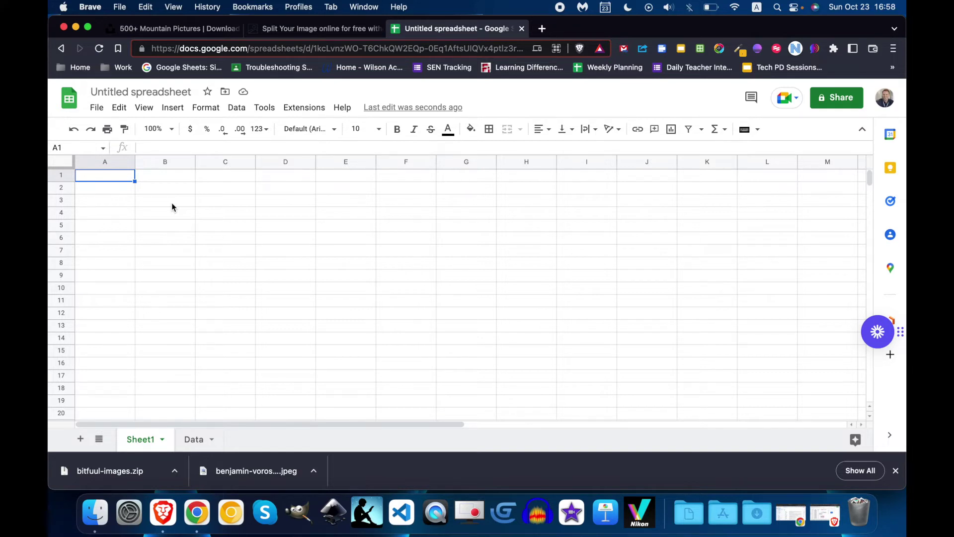
Step: Make every row of Sheet1 taller
left_click(64, 164)
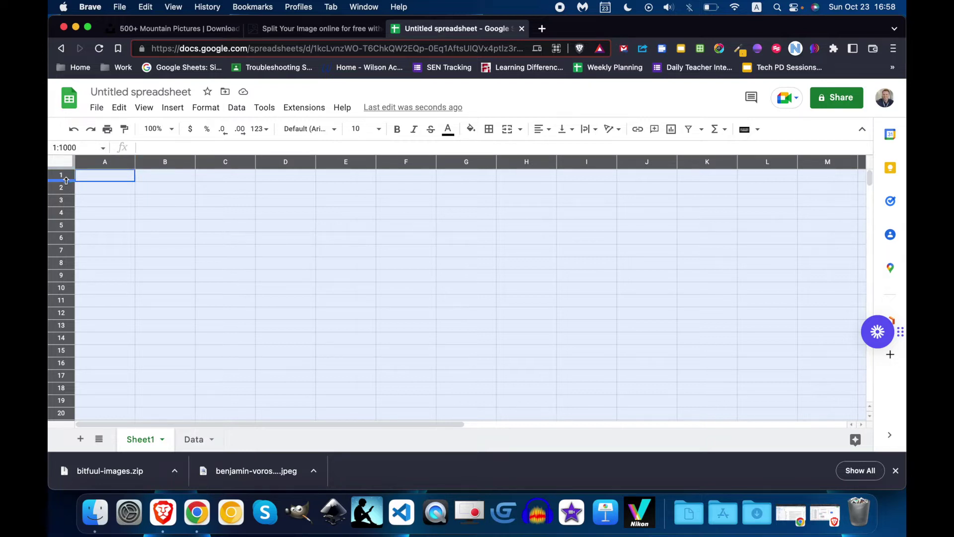
left_click_drag(66, 180, 67, 196)
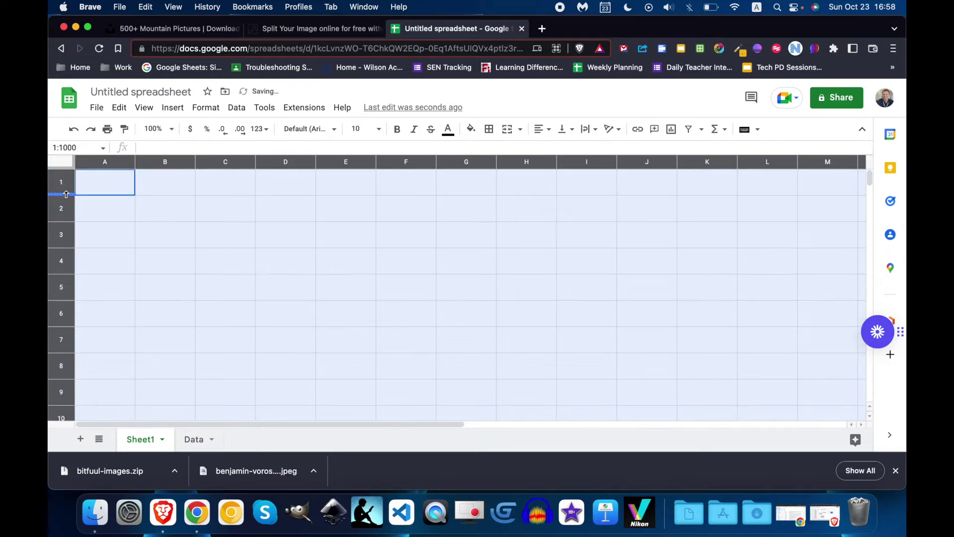
left_click(261, 209)
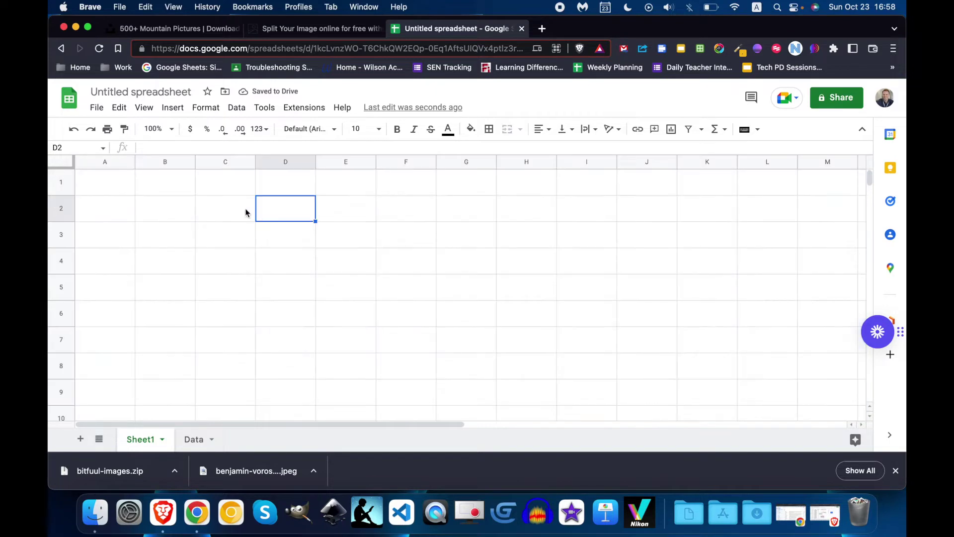
Step: Put the formula =Data!A4 in A1 so it shows the first mountain tile
left_click(119, 185)
key("cmd+v")
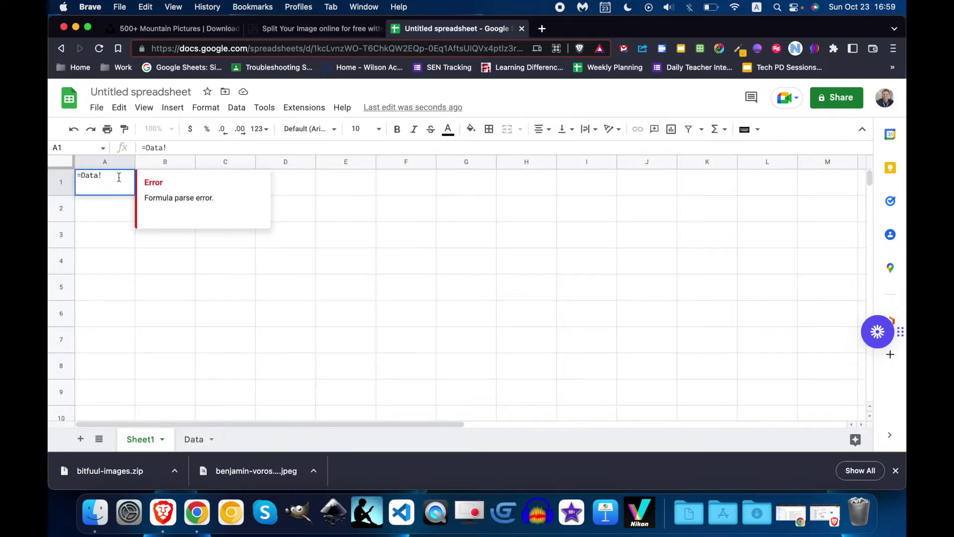
key("Tab")
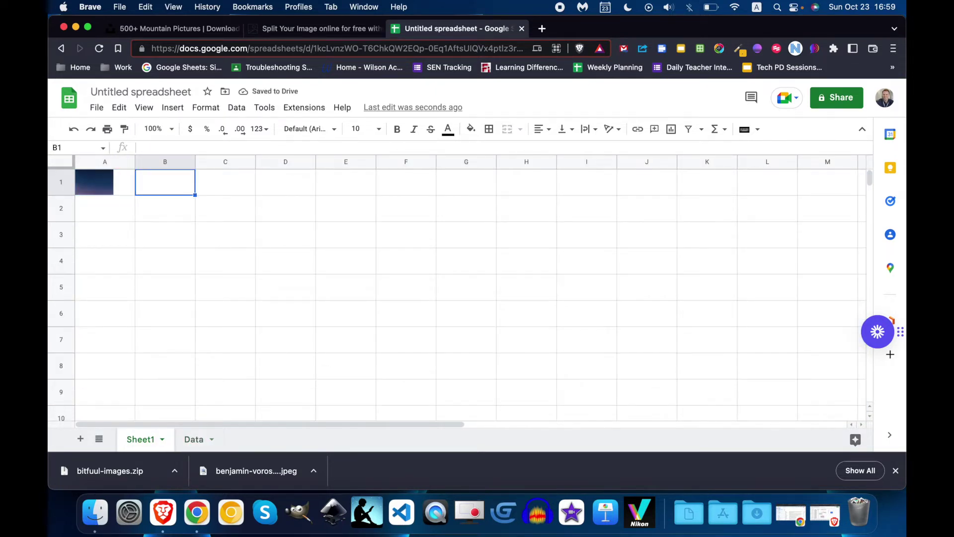
left_click(126, 193)
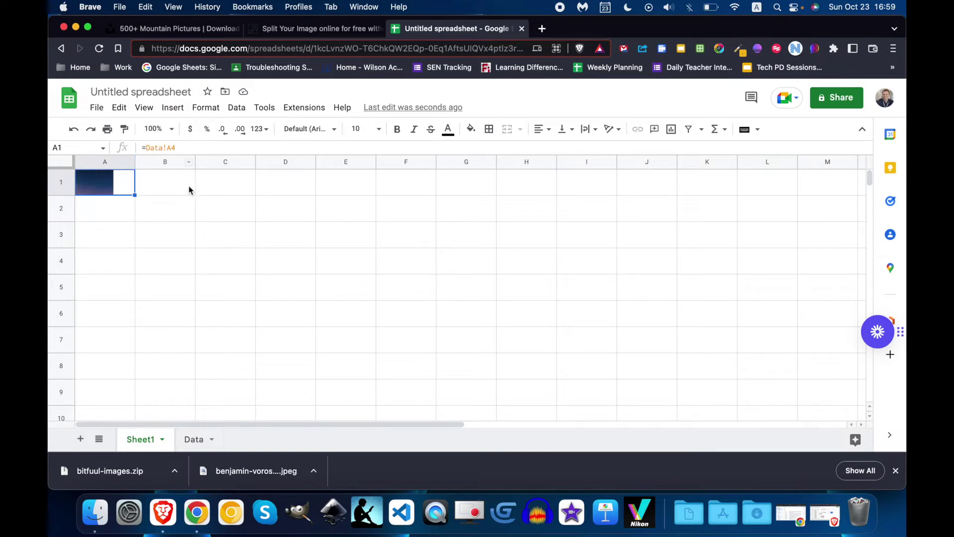
key("Return")
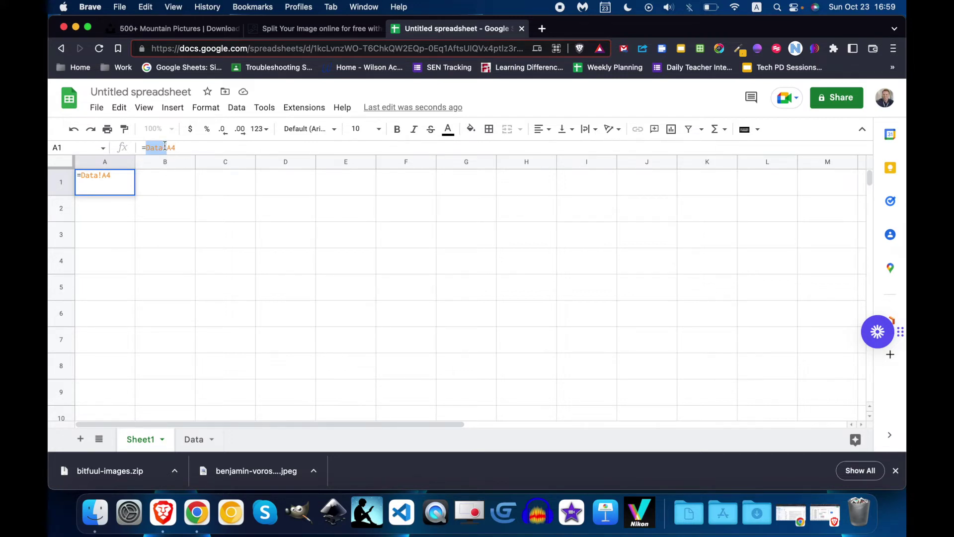
Step: Enter 1 in D1 and narrow columns A–C on Sheet1
key("Right")
left_click(168, 147)
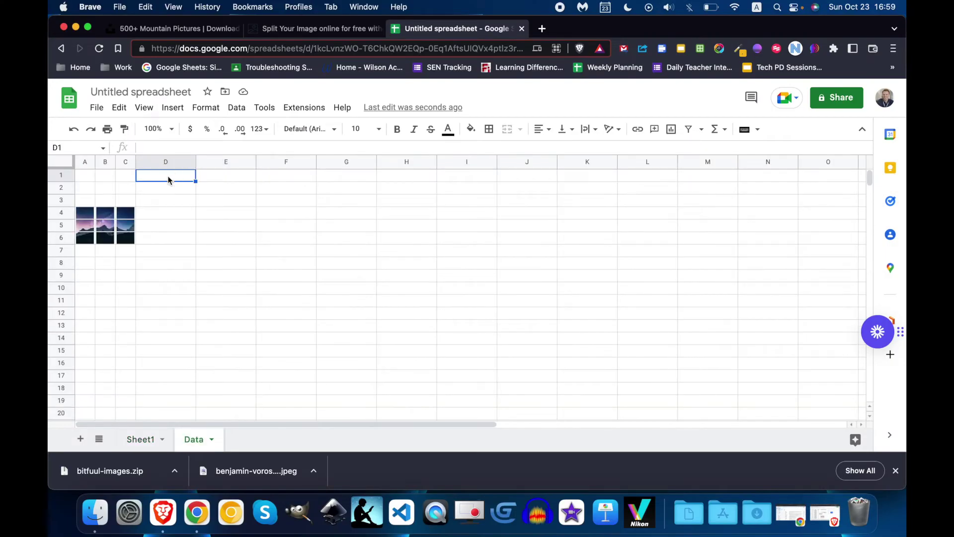
type("1")
key("Tab")
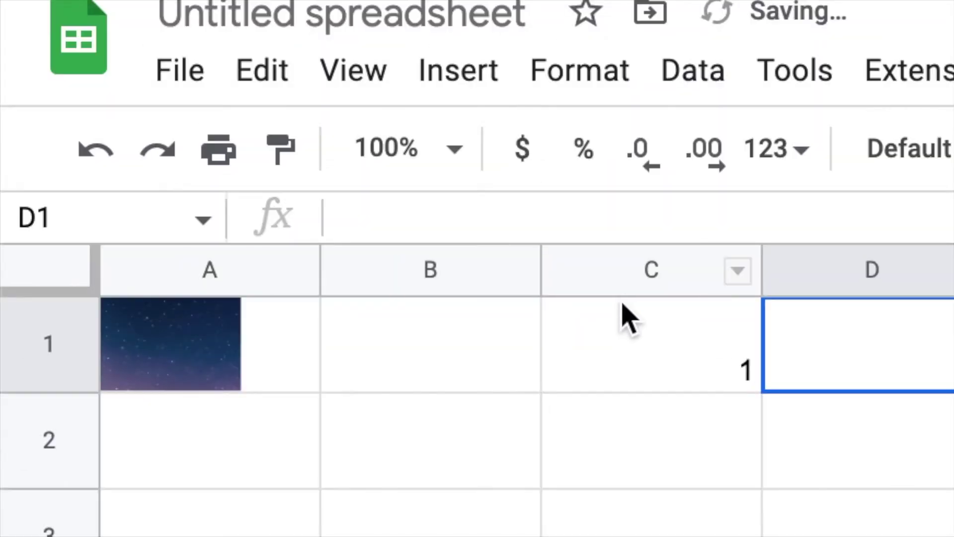
left_click(624, 338)
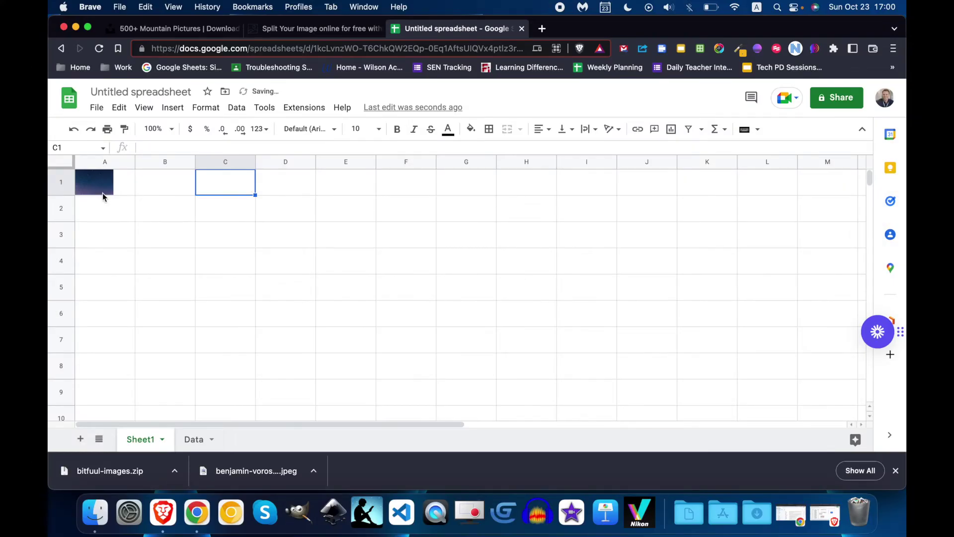
left_click_drag(134, 162, 177, 162)
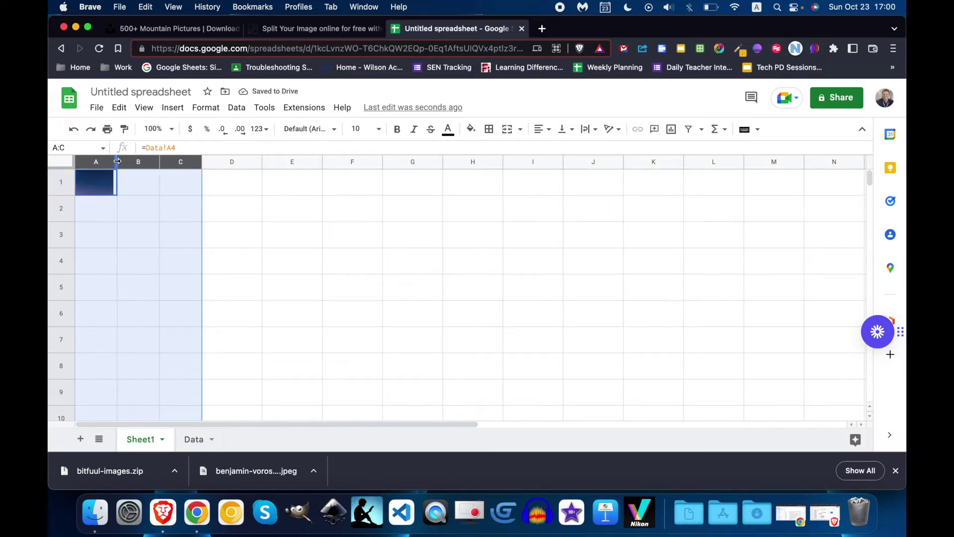
Step: Start an =Data! image reference in A2 by picking from the Data sheet
left_click(199, 227)
left_click(95, 207)
type("=Data")
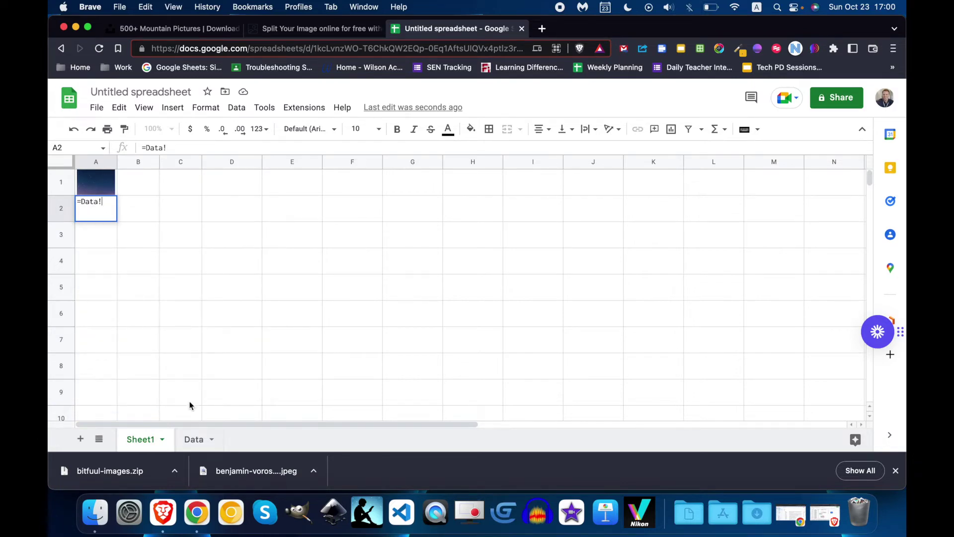
type("!")
left_click(193, 439)
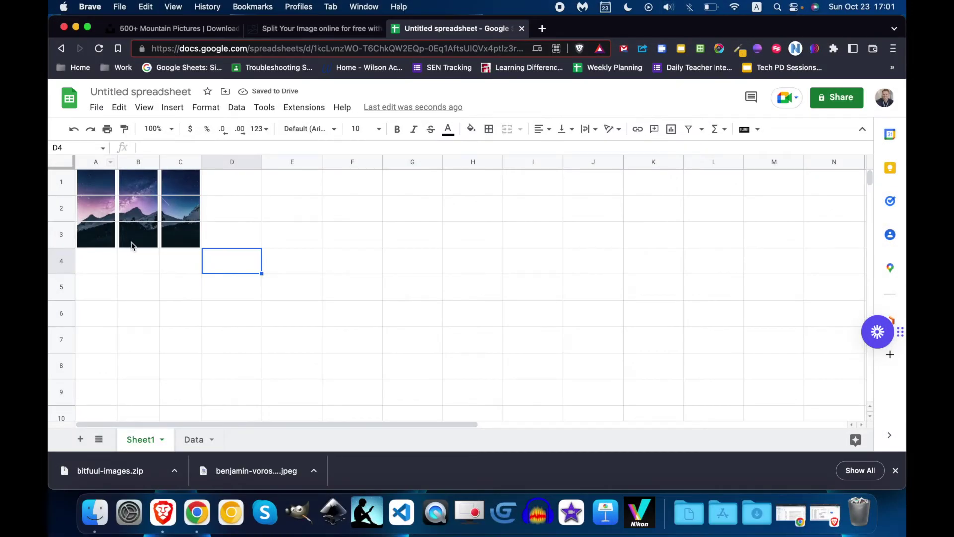
Step: Enter the first question '1 x 4 =' in E1 and dismiss the downloads bar
left_click(301, 187)
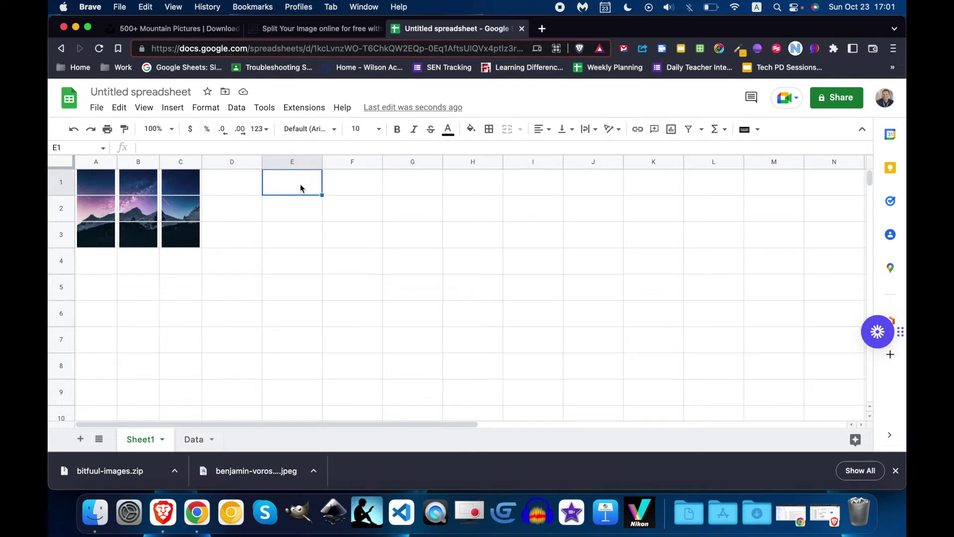
left_click(896, 470)
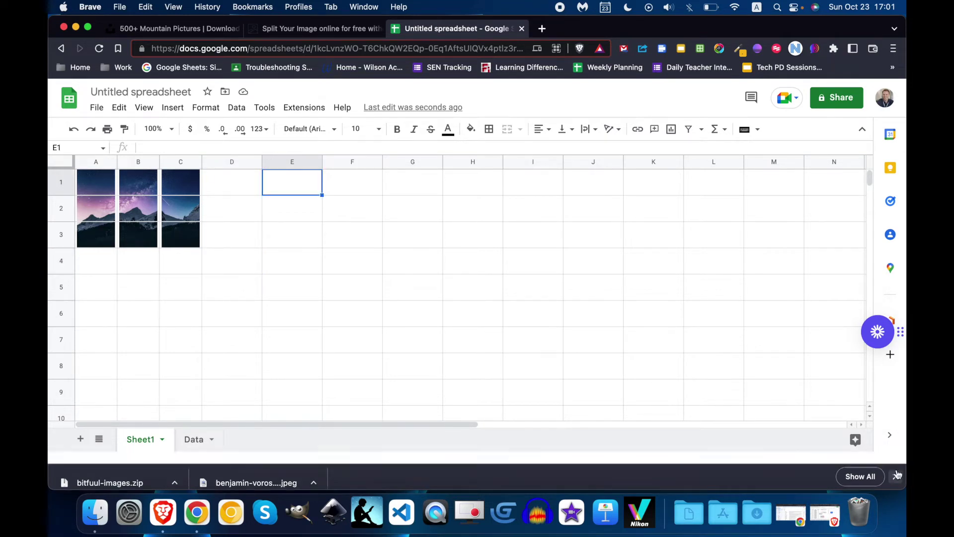
type("1 x 4 =")
Step: Set font size 18 for the question area E1:G8
left_click_drag(275, 170, 392, 375)
left_click(361, 129)
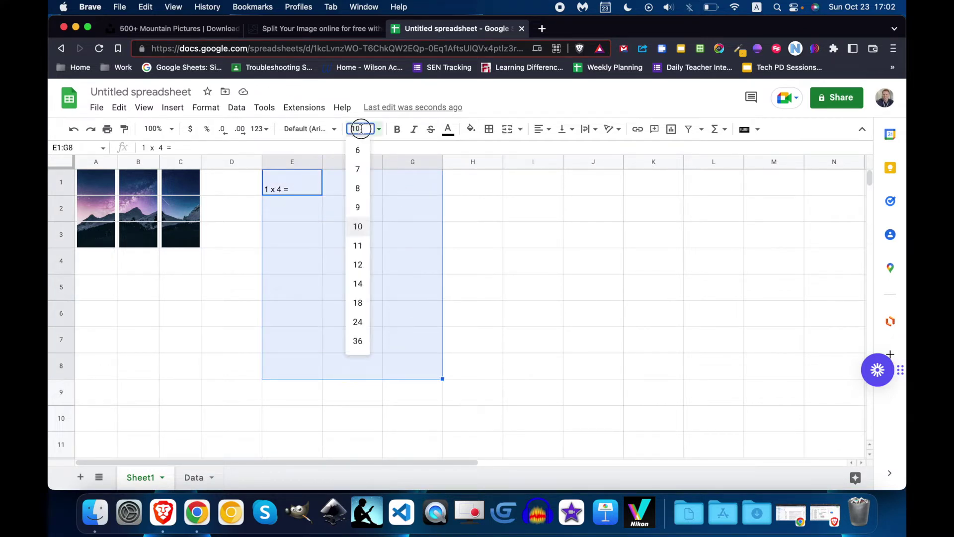
left_click(359, 303)
left_click(549, 313)
Step: Enter the second question '2 x 20 =' in E2
left_click(305, 209)
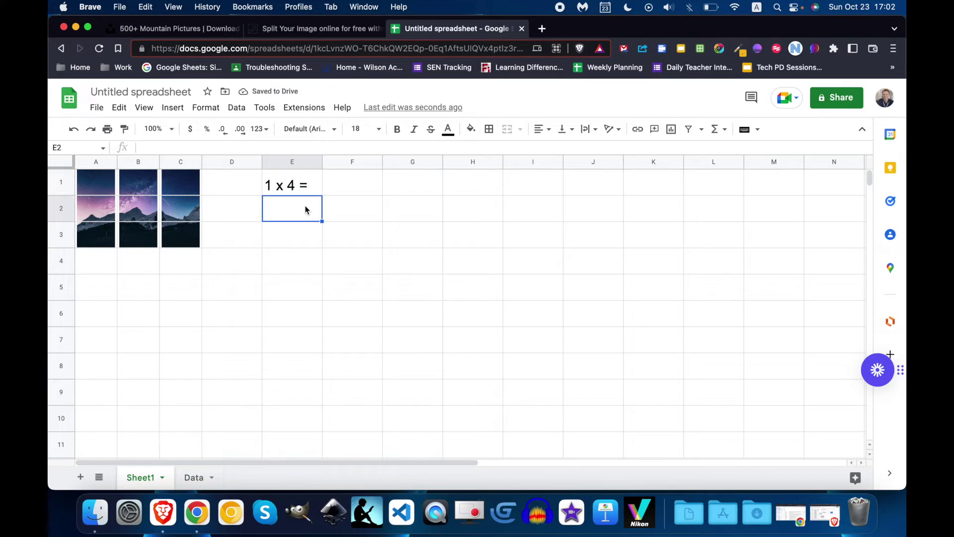
type("2 x 2")
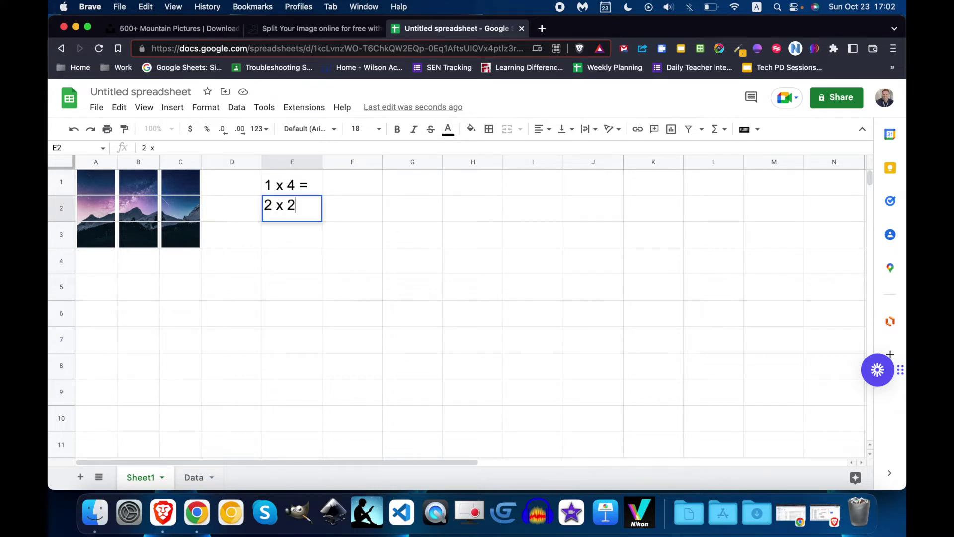
type("0 =")
key("Tab")
key("Up")
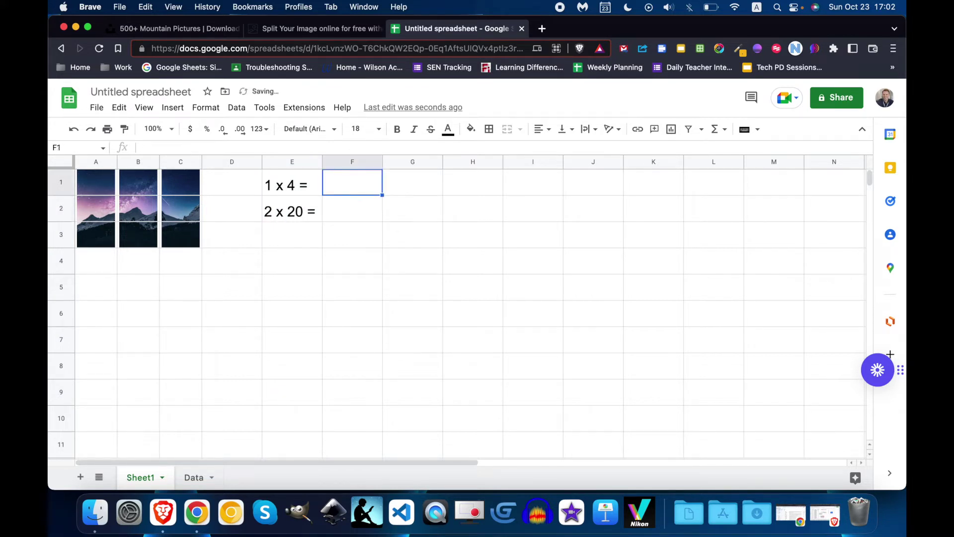
key("shift+Down")
key("shift+Down")
key("shift+Down")
key("shift+Down")
key("shift+Down")
key("shift+Down")
key("shift+Up")
key("shift+Up")
key("shift+Down")
key("shift+Down")
key("shift+Down")
key("shift+Down")
key("shift+Down")
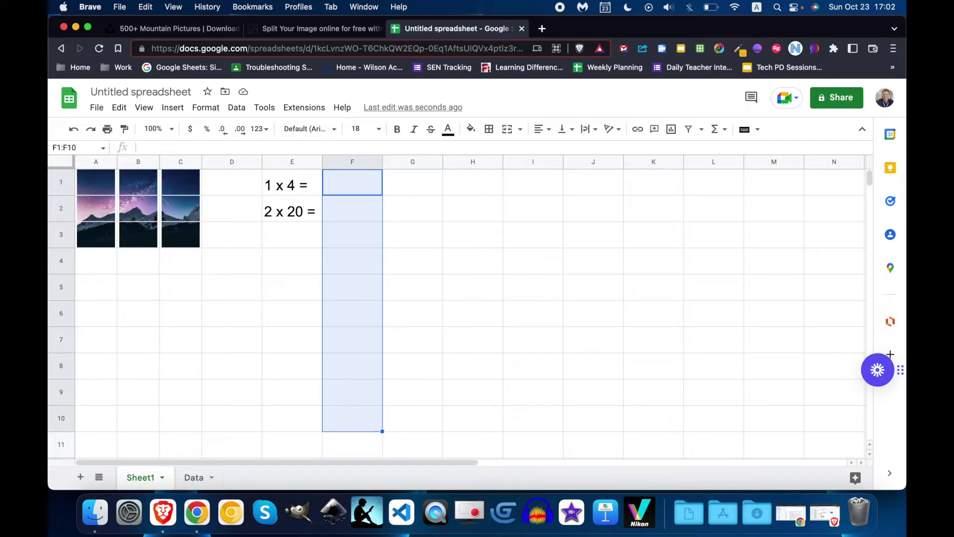
Step: Number the questions 1 to 9 down column D with the fill handle
left_click(244, 178)
type("1")
key("Return")
type("2")
key("Tab")
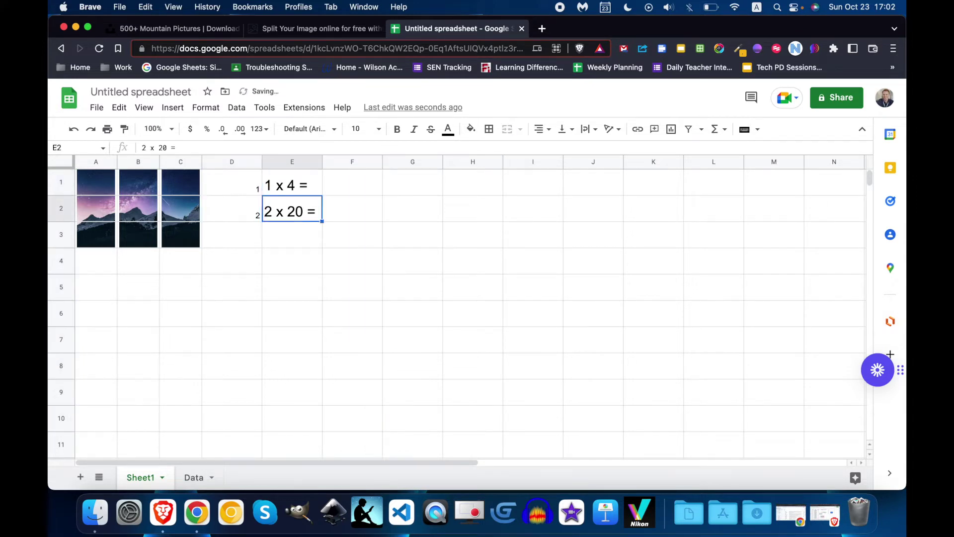
key("Left")
left_click_drag(255, 173, 249, 444)
scroll(239, 382, "down", 3)
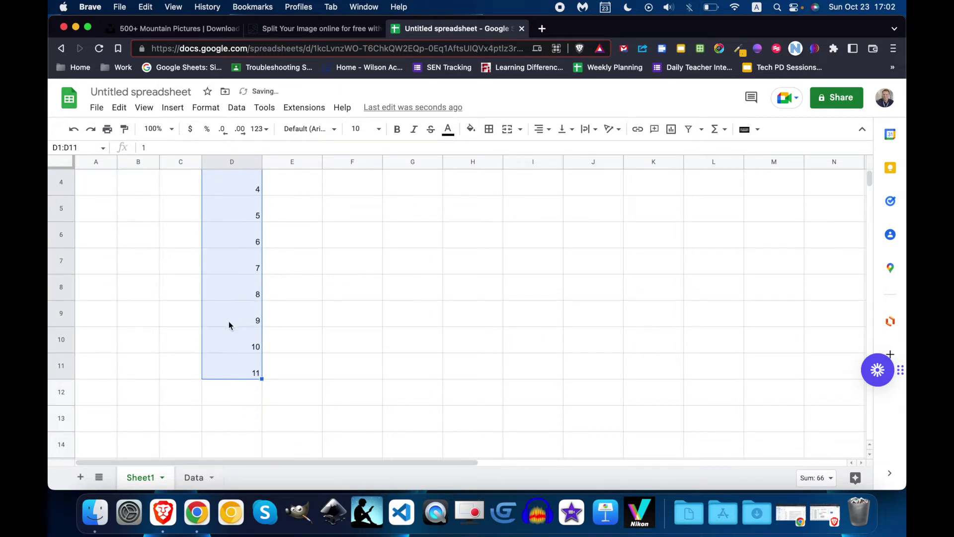
left_click(227, 343)
left_click_drag(177, 342, 319, 400)
scroll(350, 275, "up", 3)
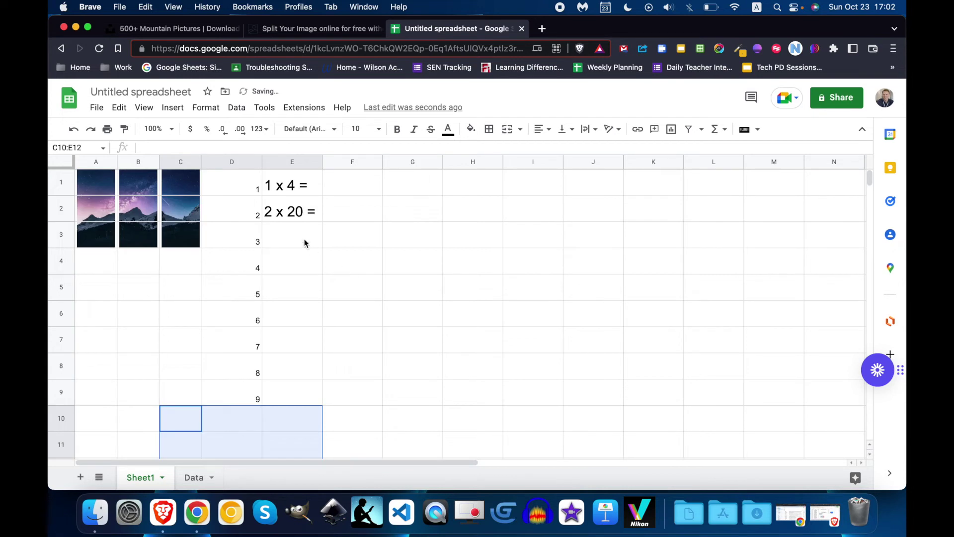
left_click(308, 213)
Step: Enter '5 x 7 =', '9 x 8 =' and '12 x 13 =' in E3:E5
left_click(305, 234)
type("5")
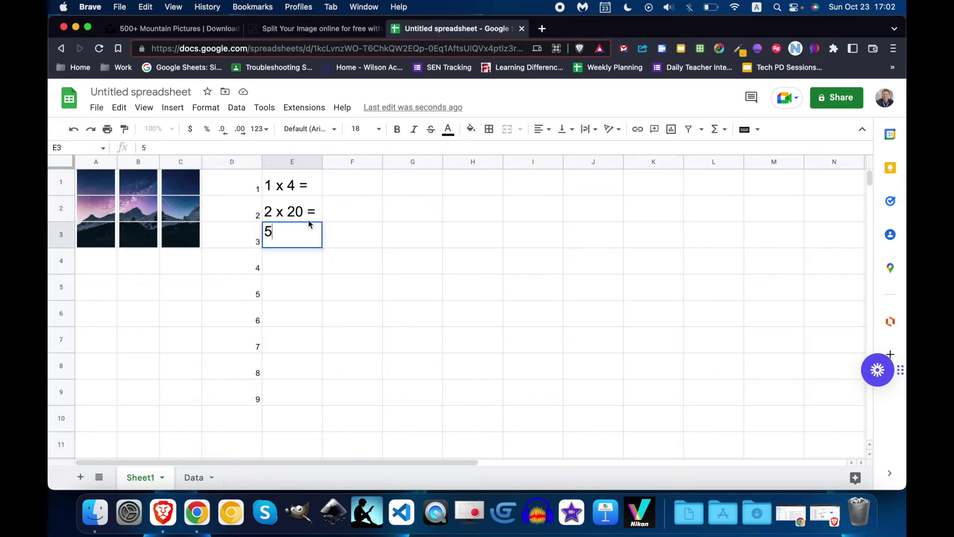
type(" x 7 =")
key("Return")
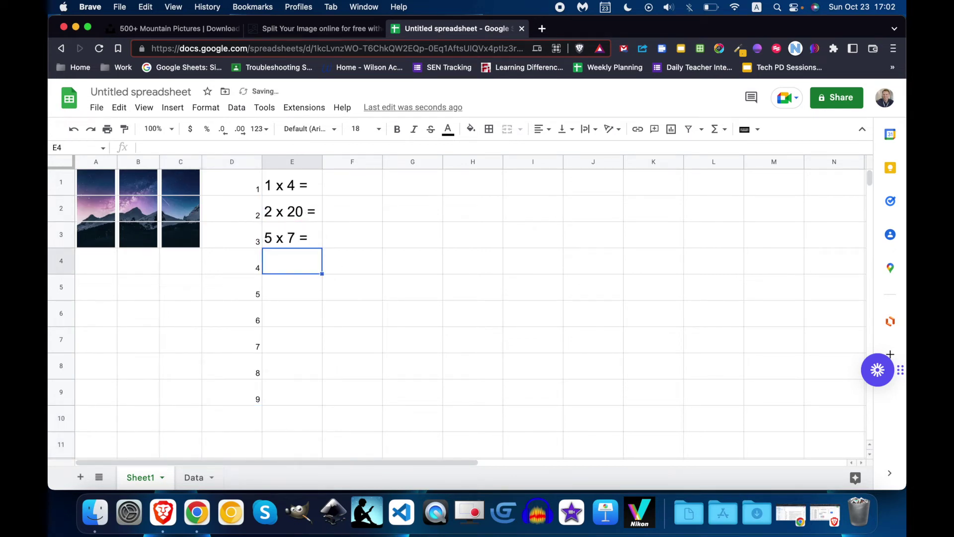
type("9 x 8 =")
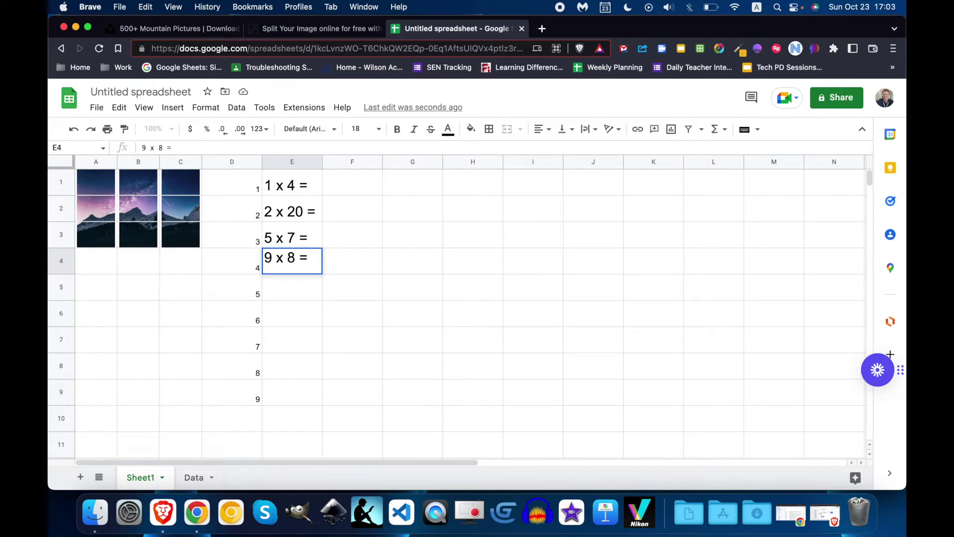
key("Return")
type("12 x 12")
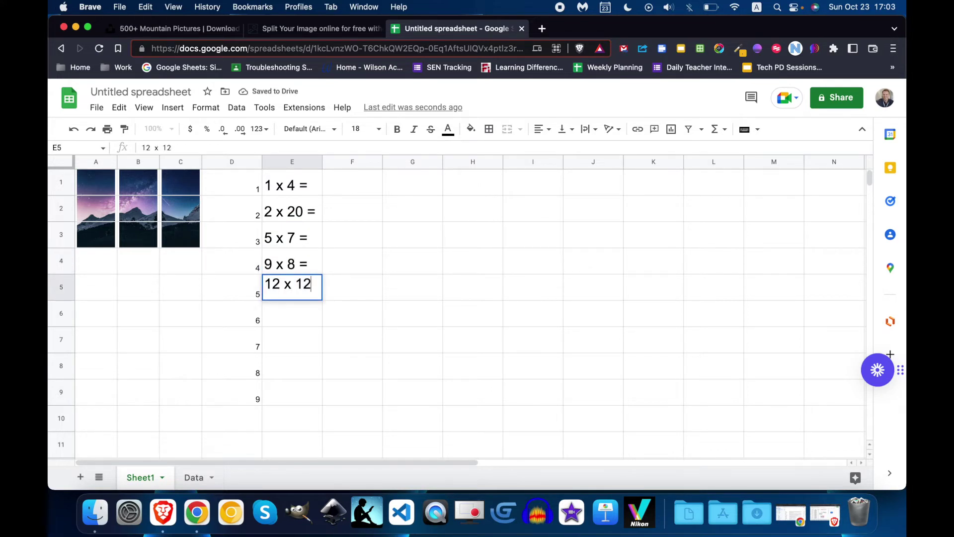
key("BackSpace")
type("3 =")
key("Return")
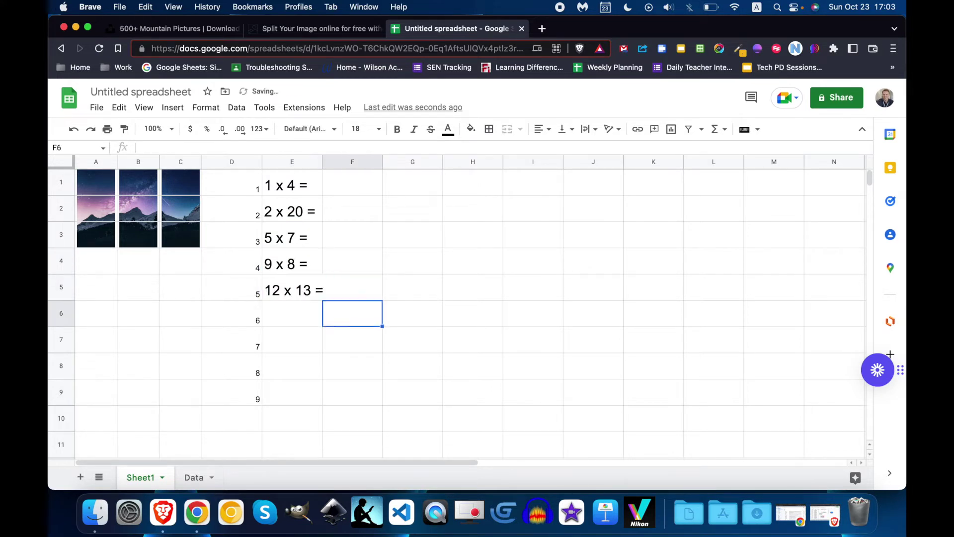
left_click_drag(348, 183, 350, 396)
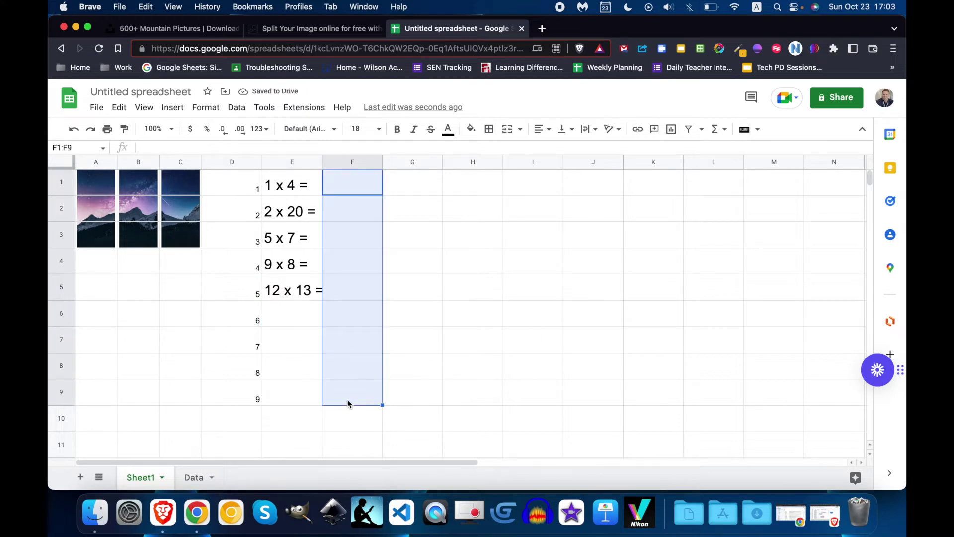
Step: Shade the answer cells F1:F9 light green
left_click(471, 133)
left_click(532, 199)
left_click(463, 318)
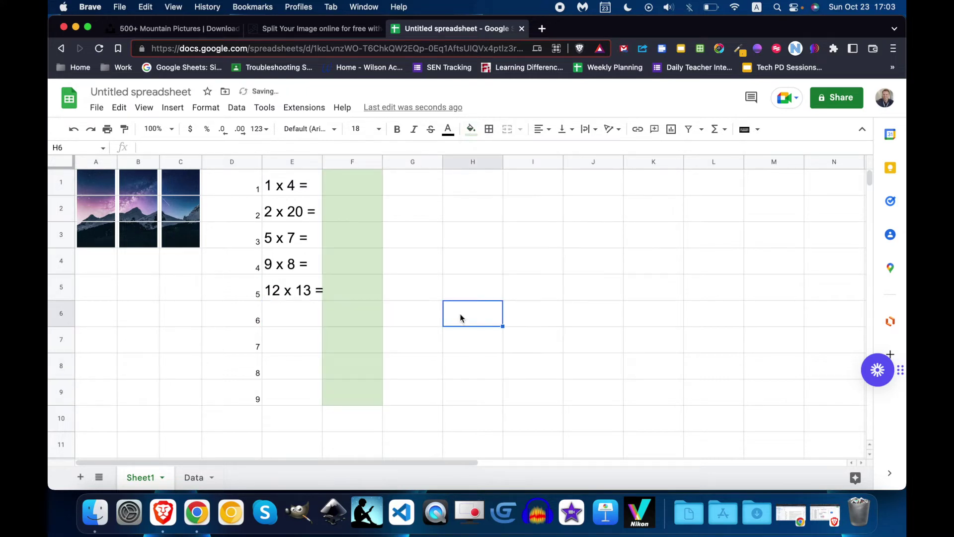
left_click(301, 312)
Step: Shade the question cells E1:E9 light grey
left_click_drag(293, 186, 296, 398)
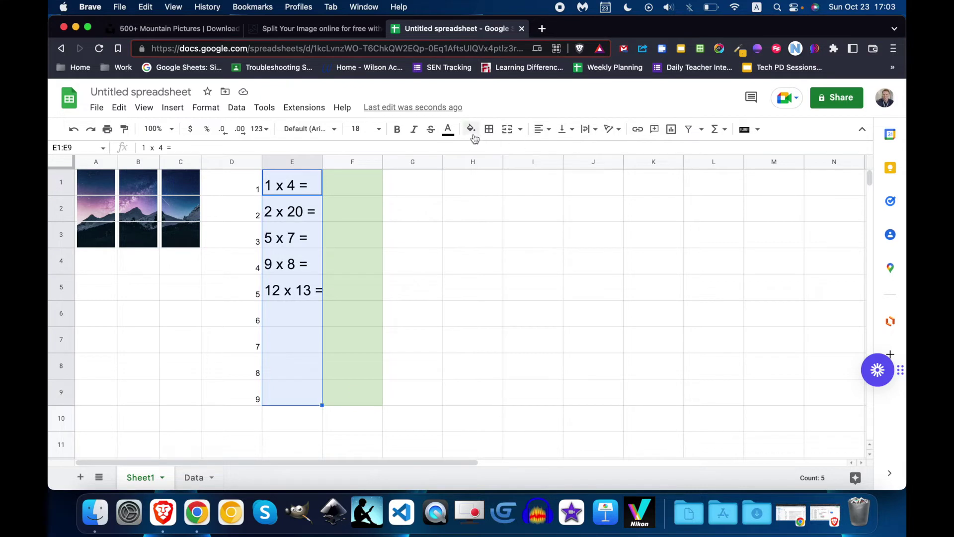
left_click(471, 129)
left_click(570, 173)
left_click(559, 281)
left_click(298, 315)
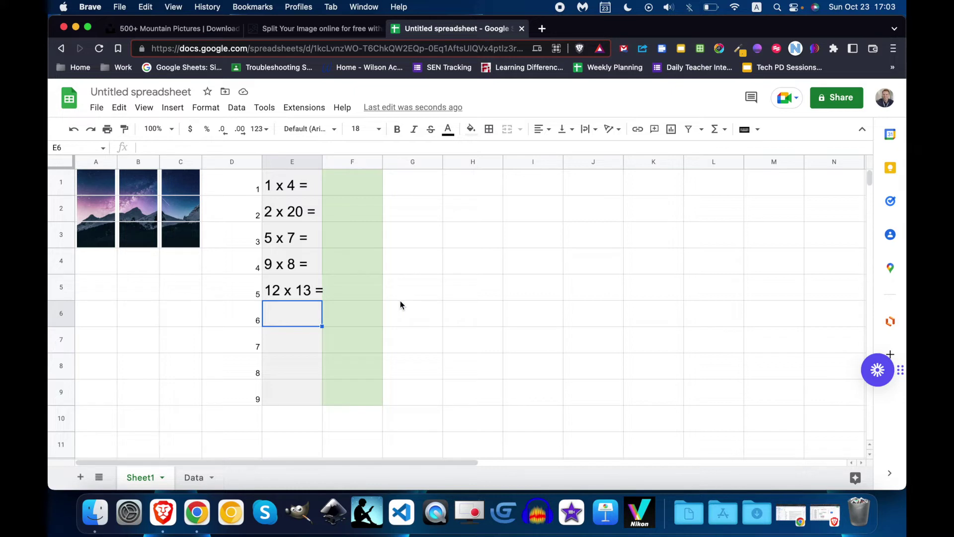
Step: Enter the questions 4 x 7 =, 8 x 13 = and 3 x 18 = in E6:E8
type("4 x 7 =")
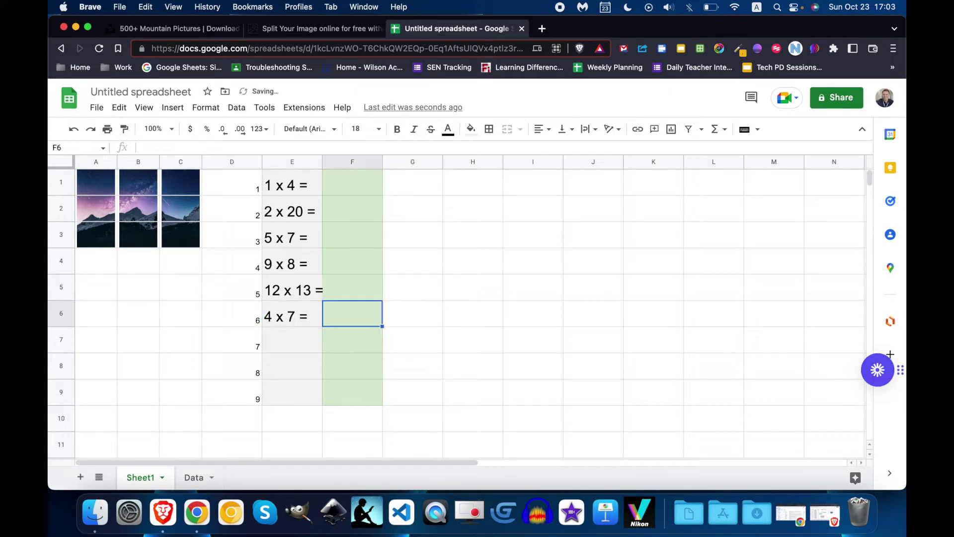
key("Return")
type("8 x ")
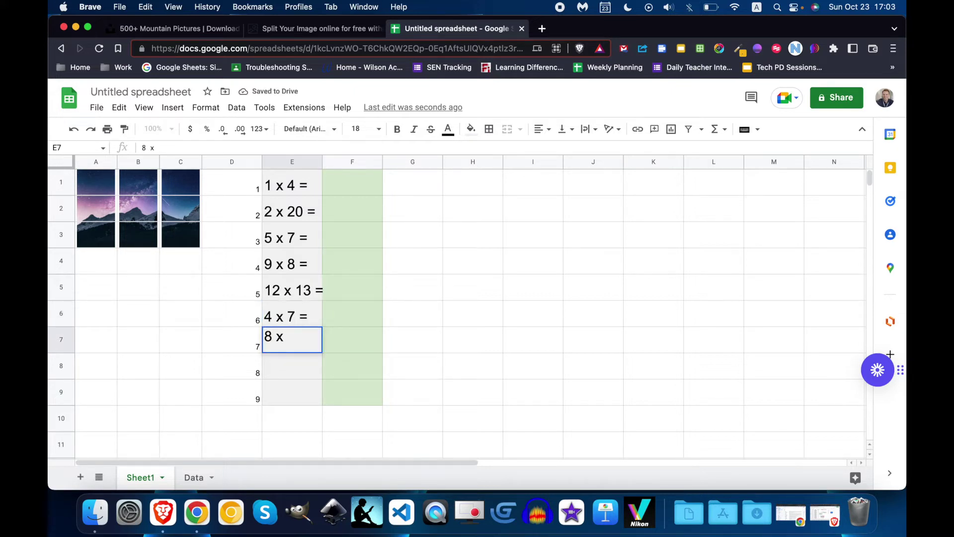
type("13 =")
key("Return")
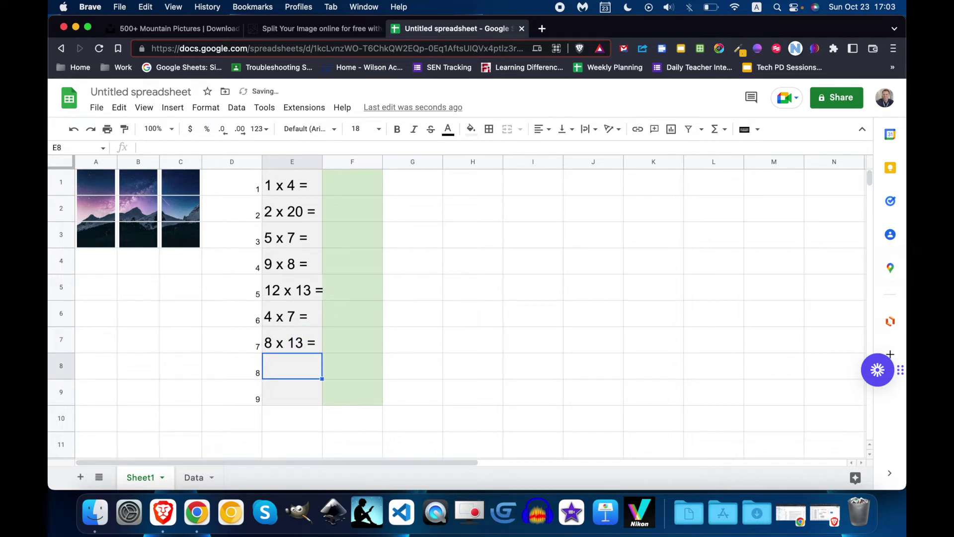
type("3 x 18 ")
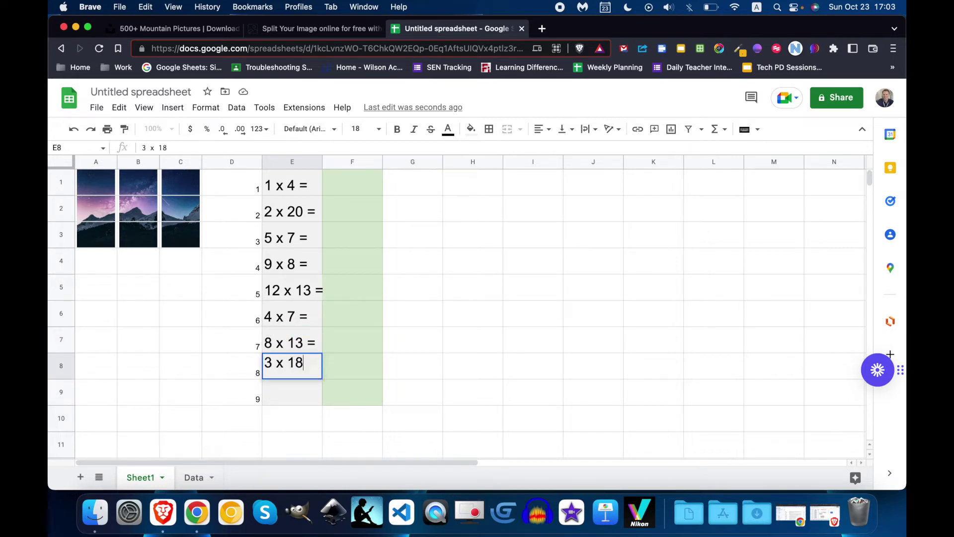
type("=")
key("Return")
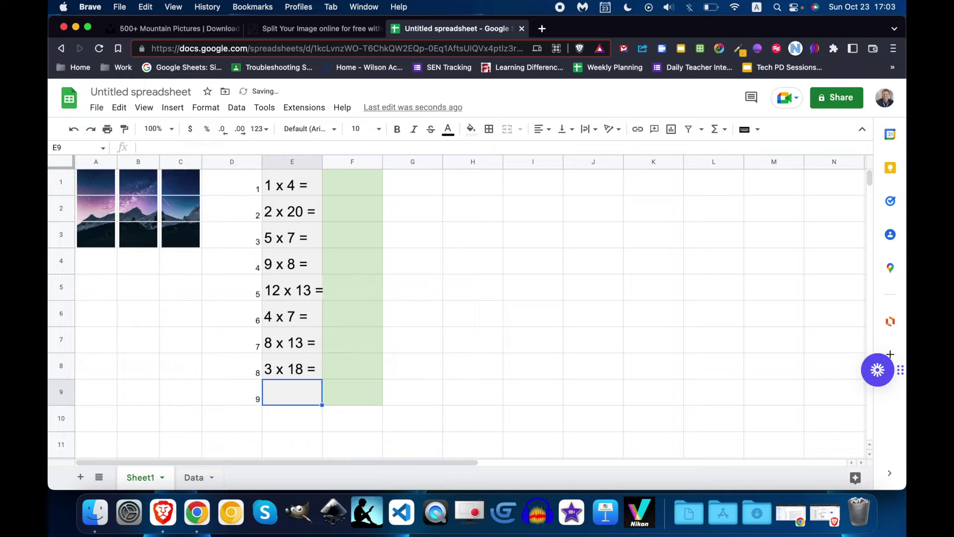
Step: Copy E8's formatting to E9 and enter the question 8 x 6 = there
type("4")
key("Escape")
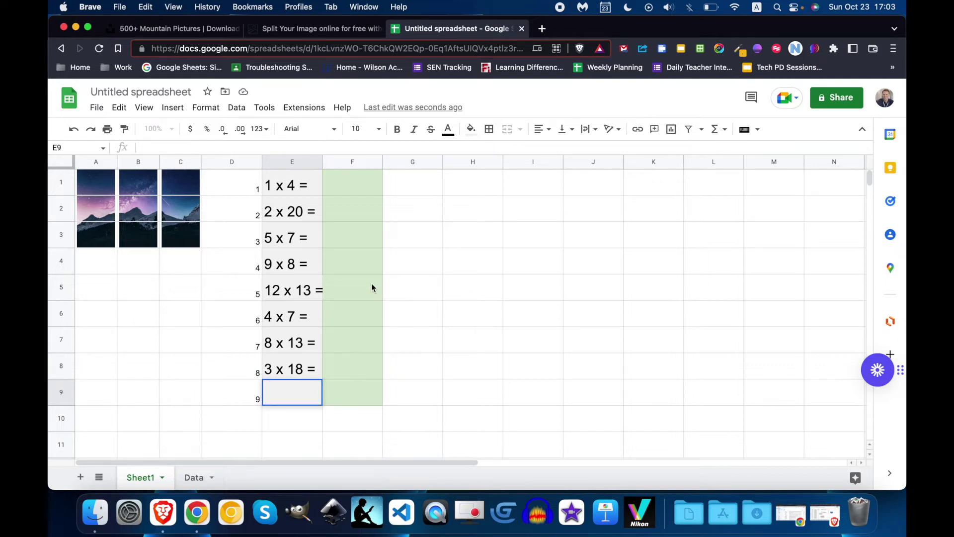
left_click(300, 368)
left_click(125, 129)
left_click(309, 401)
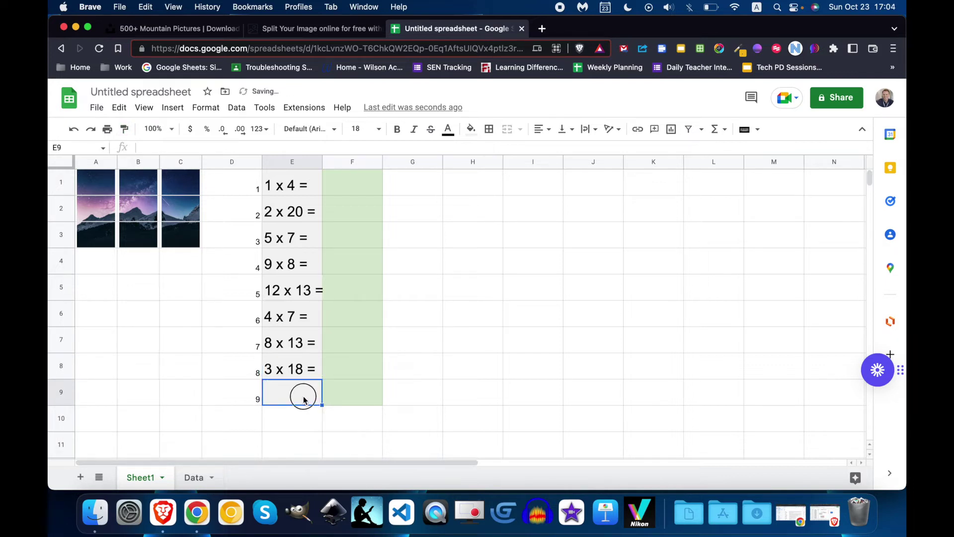
type("8 x 6 =")
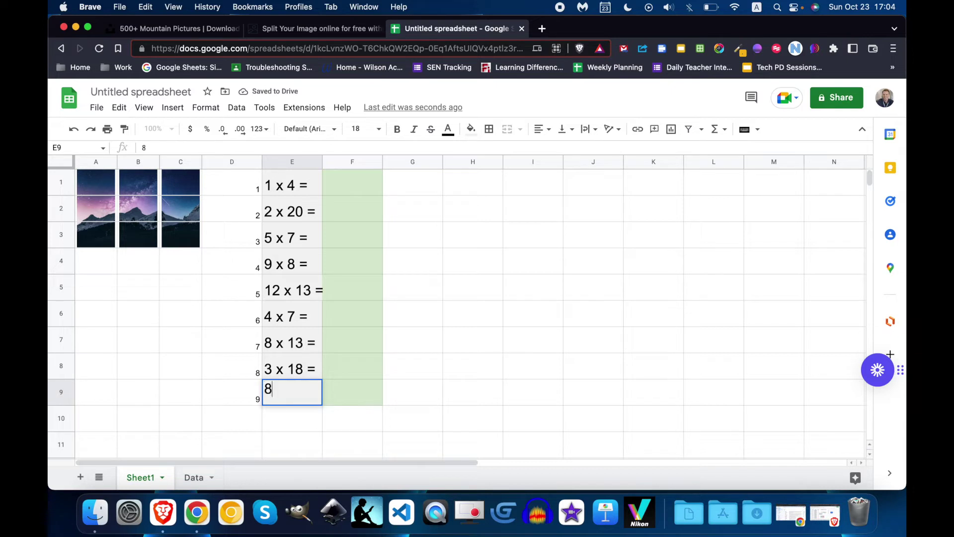
key("Tab")
key("Up")
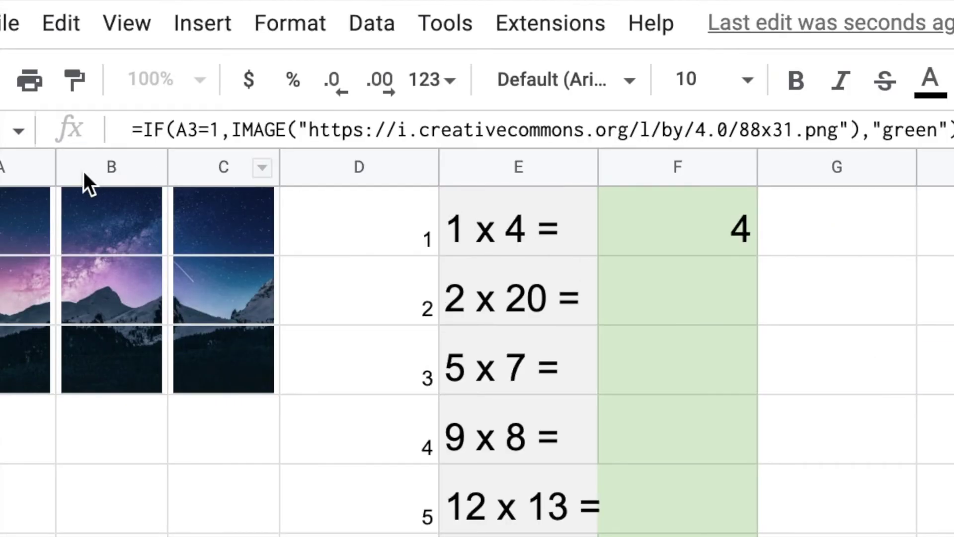
Step: Select answer cell F1, beside the first question 1 x 4 =
left_click(702, 231)
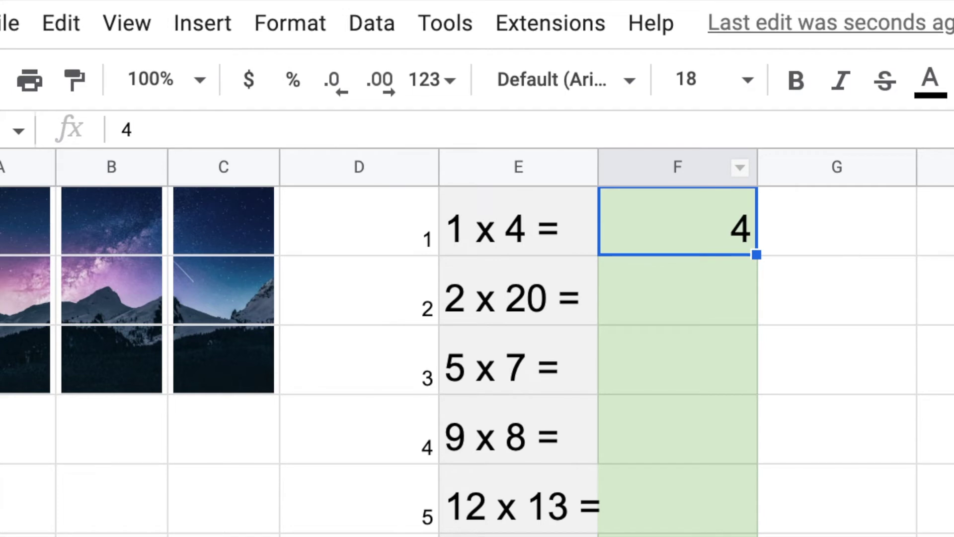
key("Home")
Step: Rewrite A1's formula as =IF(F1=4,Data!A4,"NA"), removing the stray spaces and equals sign
left_click(40, 218)
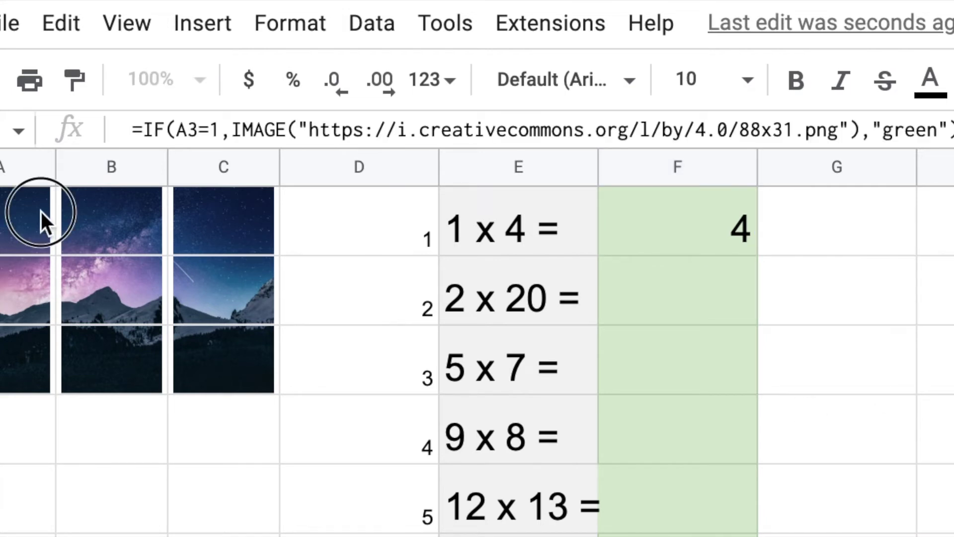
left_click(160, 128)
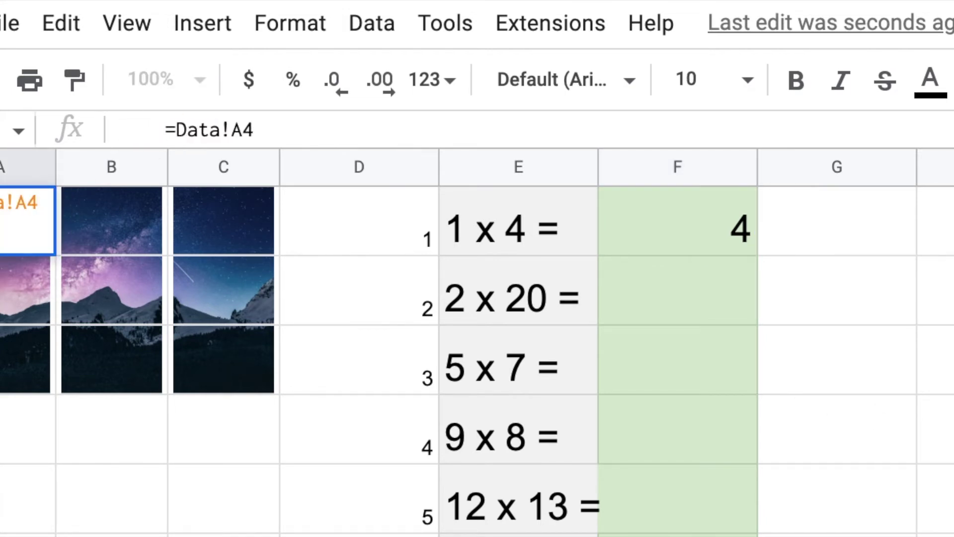
type("=IF ")
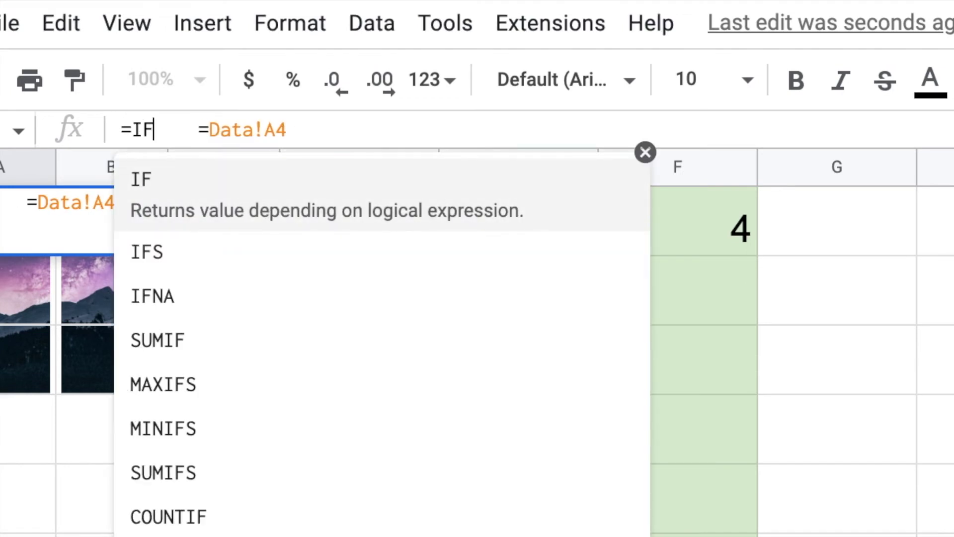
type("(F1=")
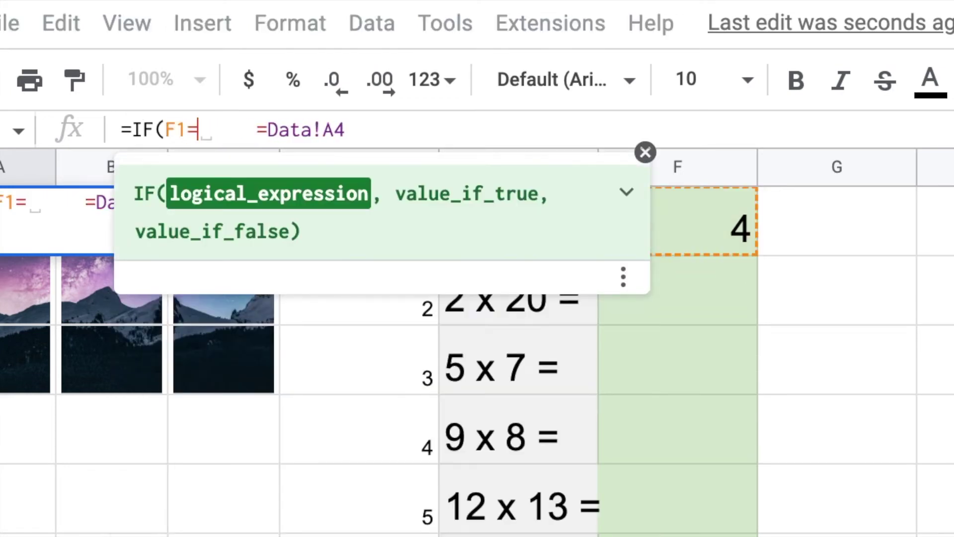
type("4")
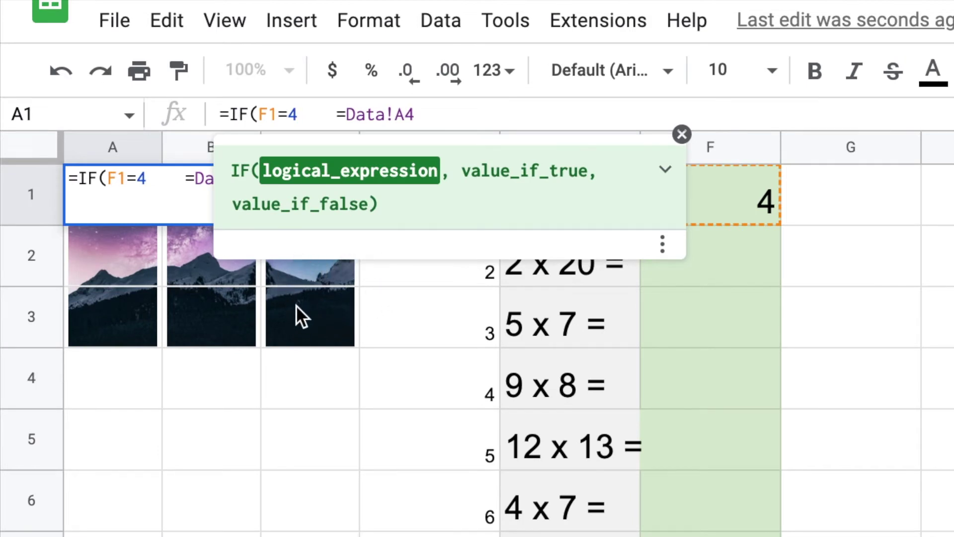
type(",")
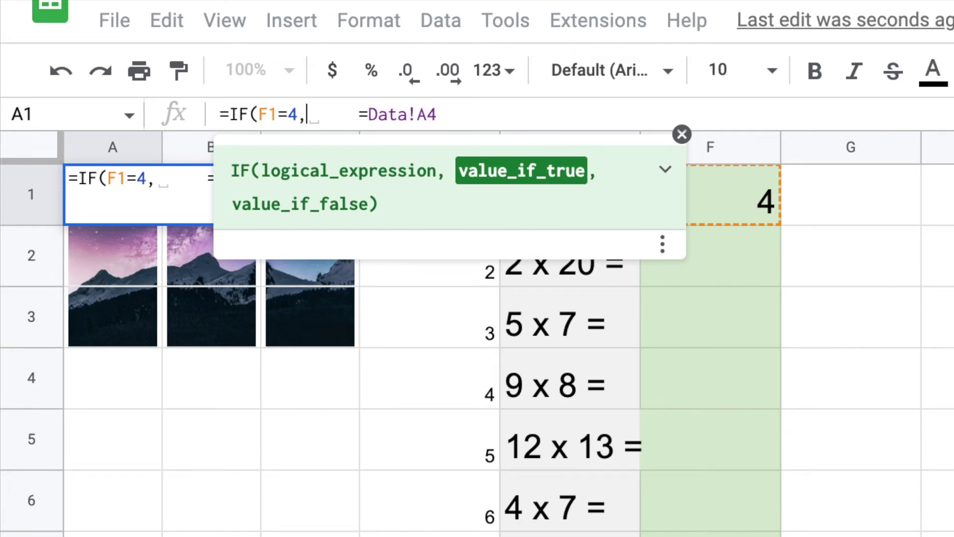
left_click(424, 114)
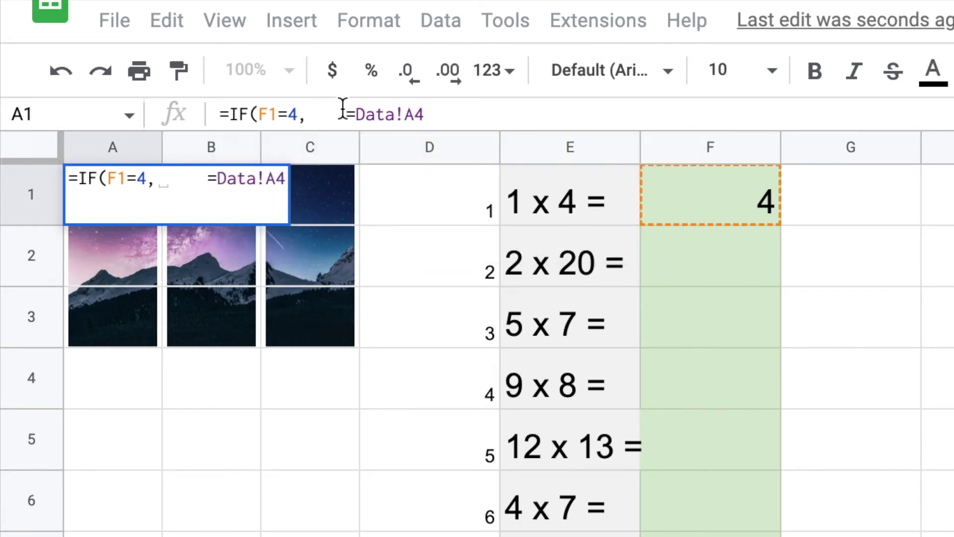
left_click_drag(345, 114, 308, 114)
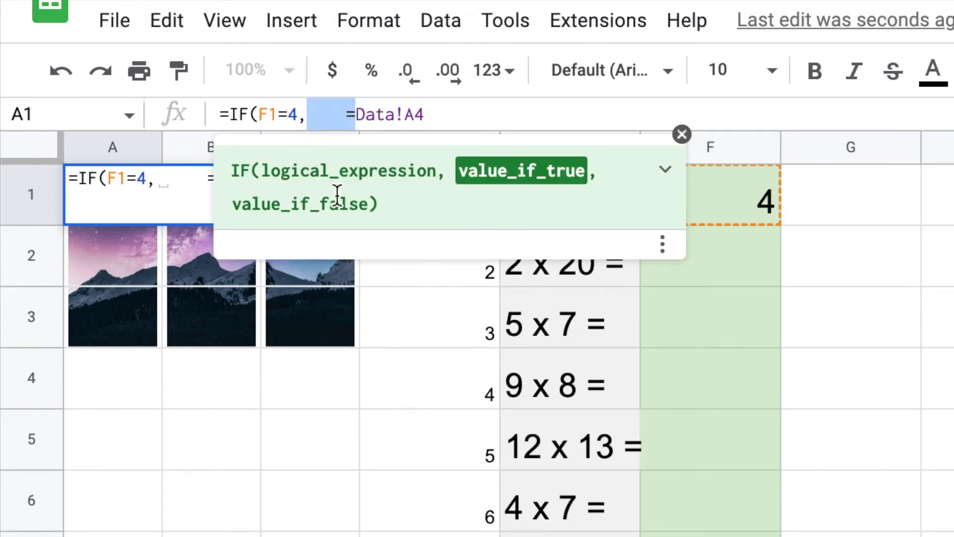
key("BackSpace")
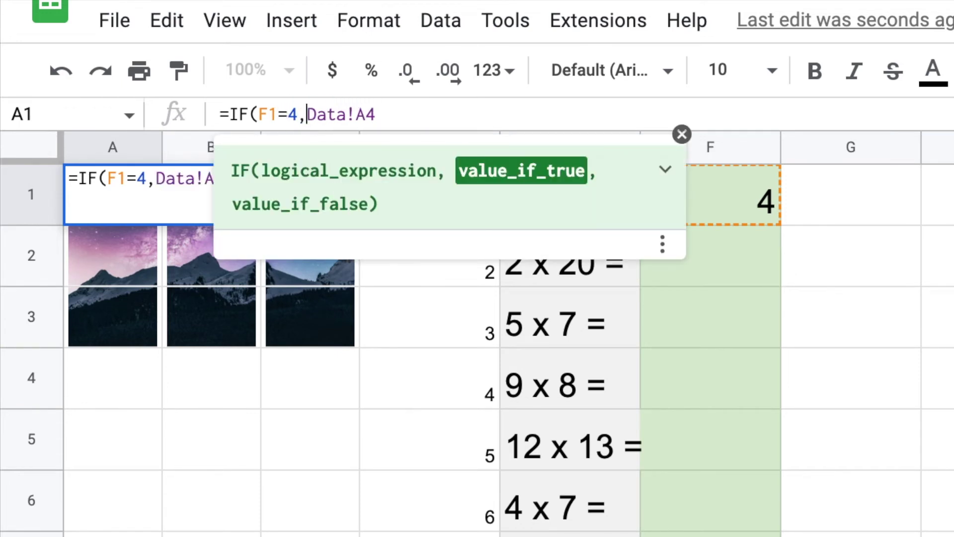
left_click(441, 117)
type(",")
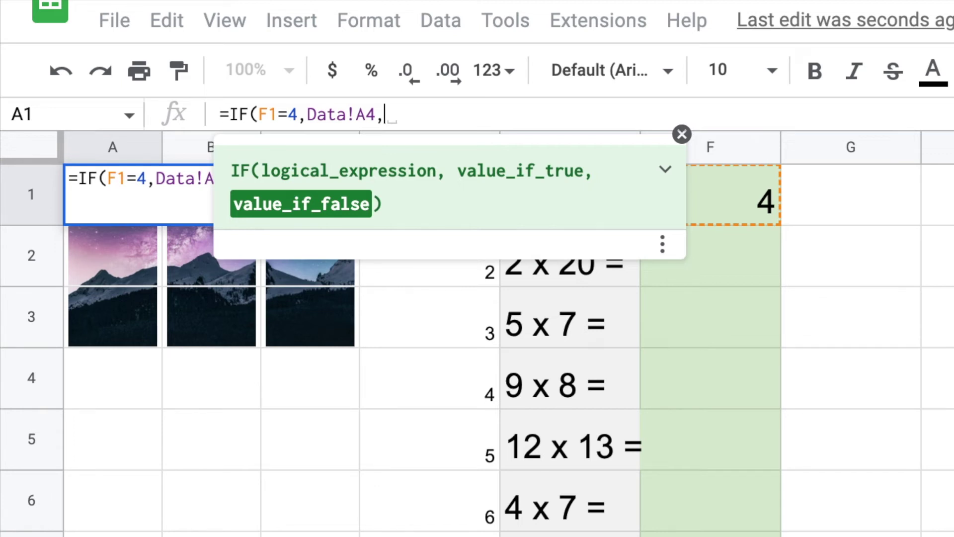
type("\"NA")
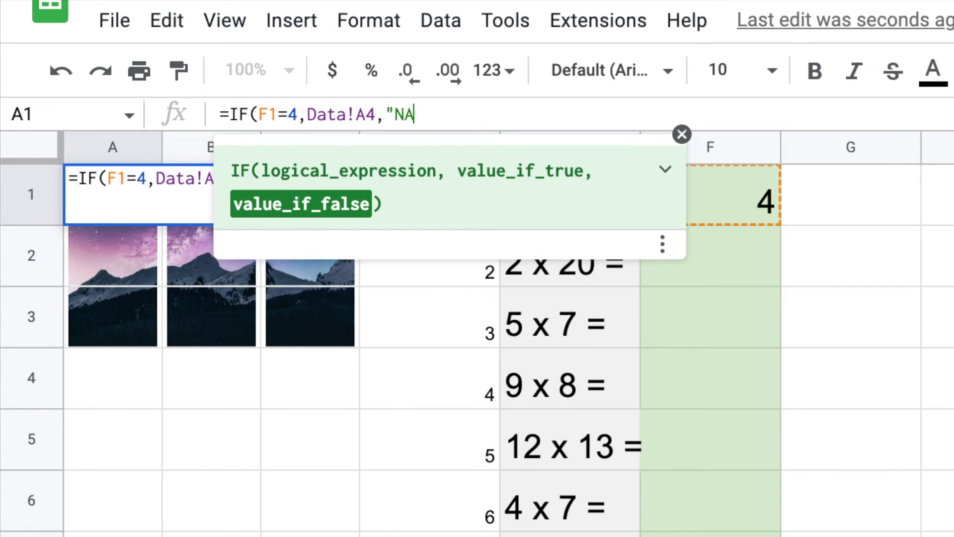
type("\")")
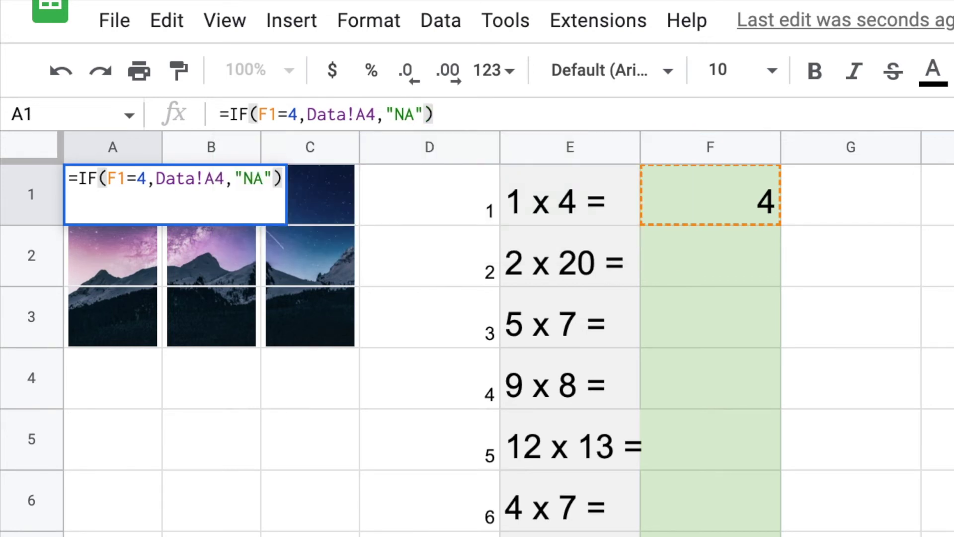
key("Tab")
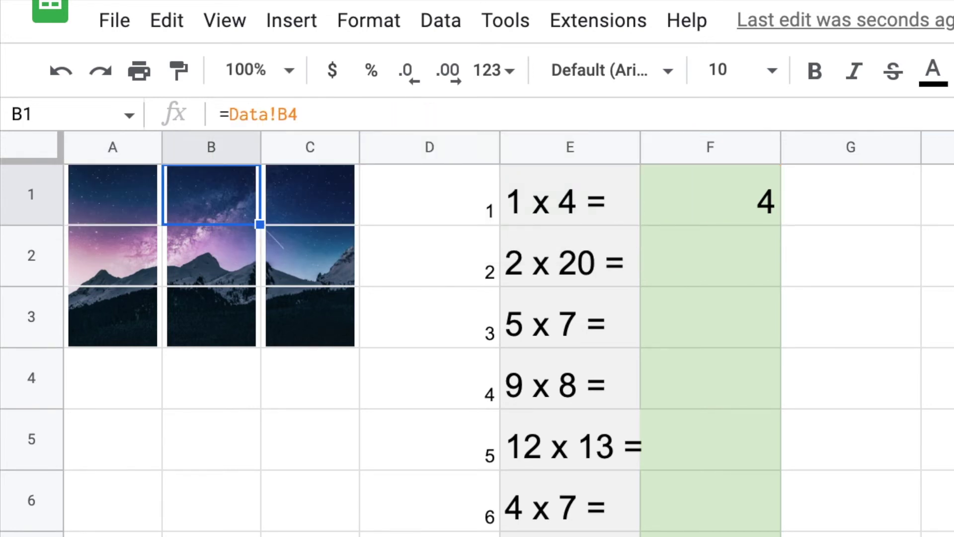
Step: Enter the wrong answer 3 in F1, then the correct 4, to test A1's NA rule
left_click(695, 219)
type("3")
key("Tab")
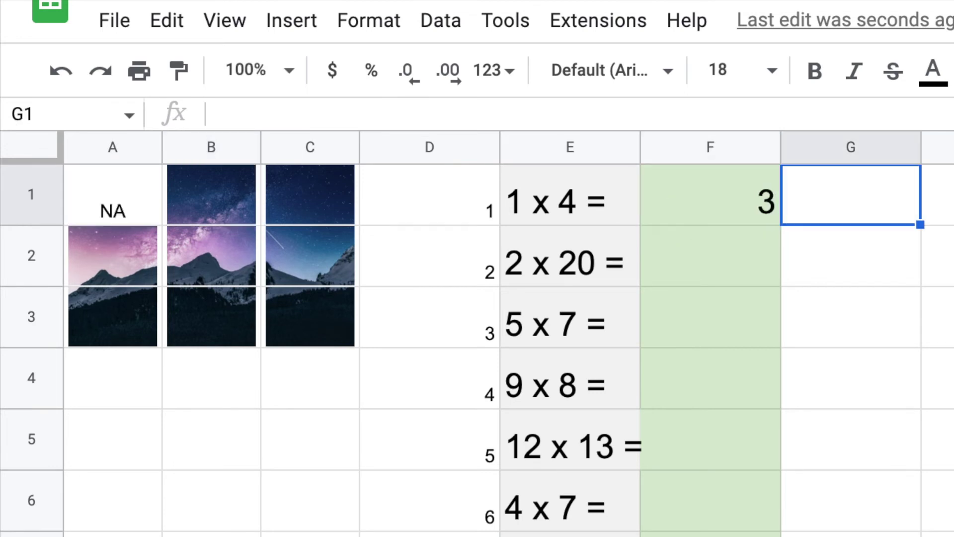
left_click(711, 195)
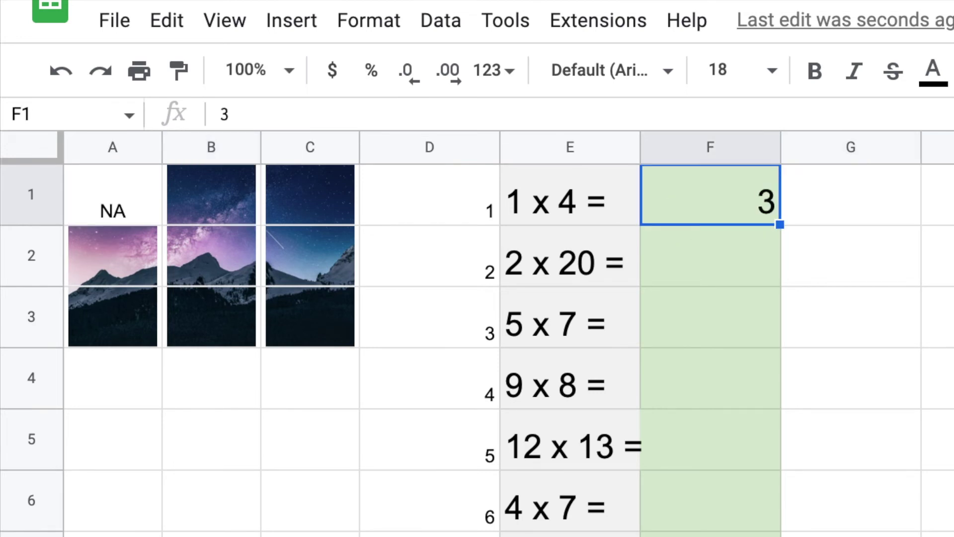
type("4")
key("Tab")
Step: Clear and re-enter 4 in F1, then reopen A1's formula to check it
left_click(676, 214)
key("Delete")
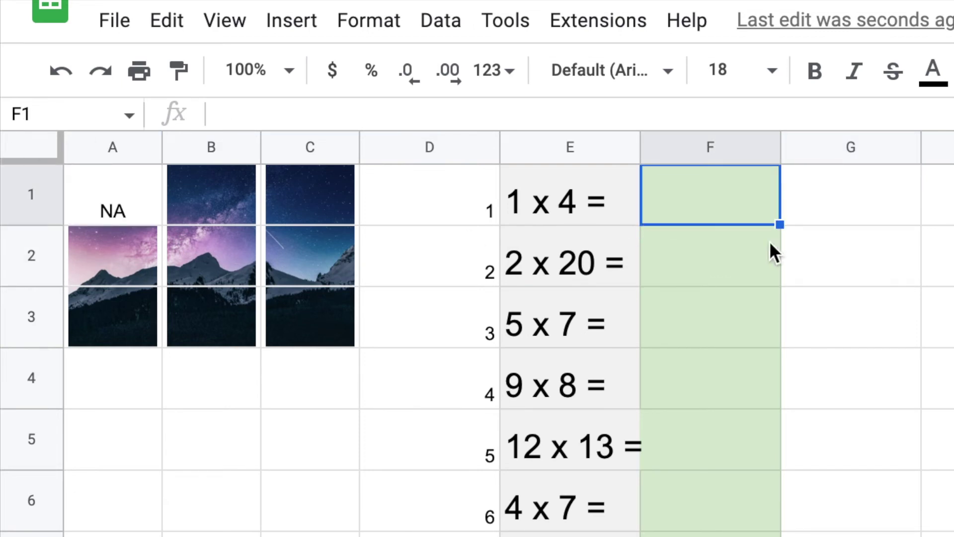
type("4")
key("Tab")
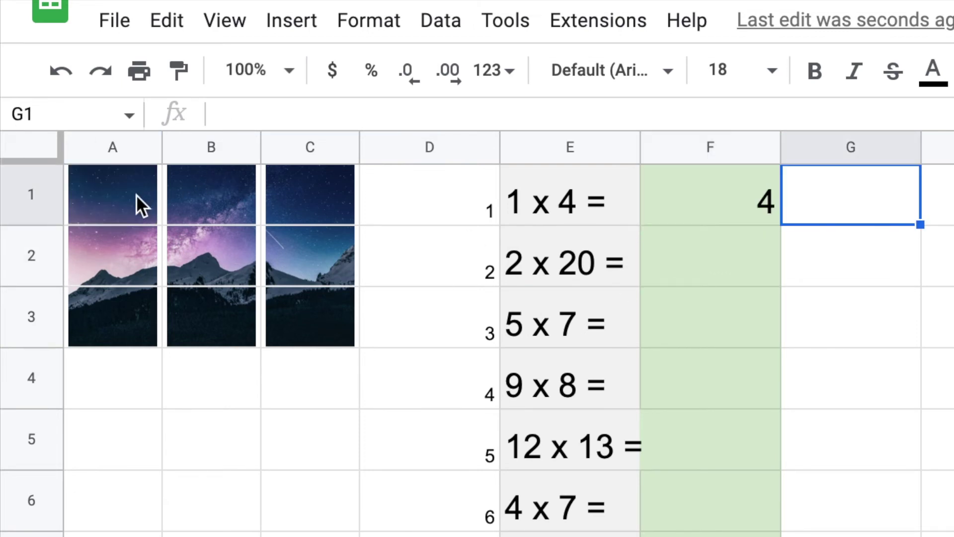
left_click(136, 195)
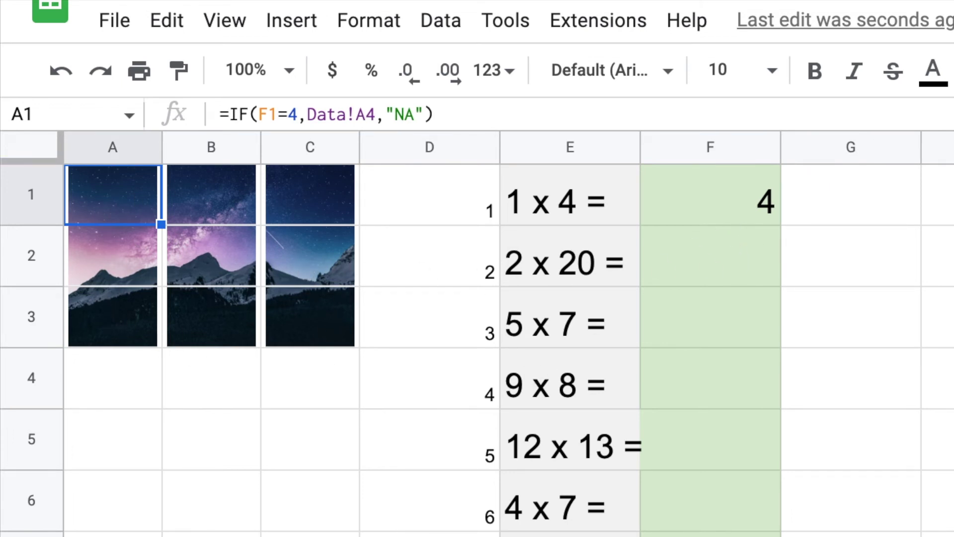
left_click(260, 107)
Step: Clear the answer in F1 and copy A1's IF formula
key("ctrl+a")
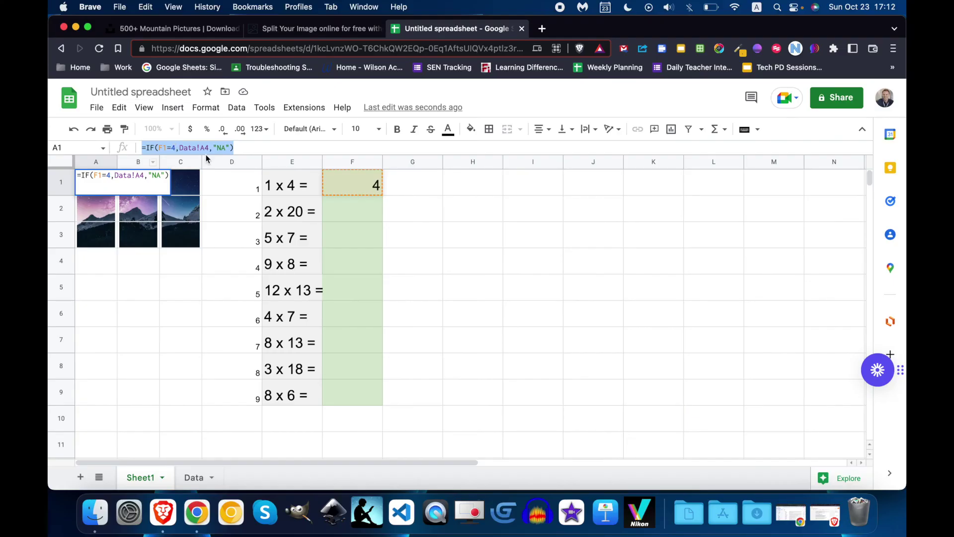
left_click(218, 343)
left_click(374, 187)
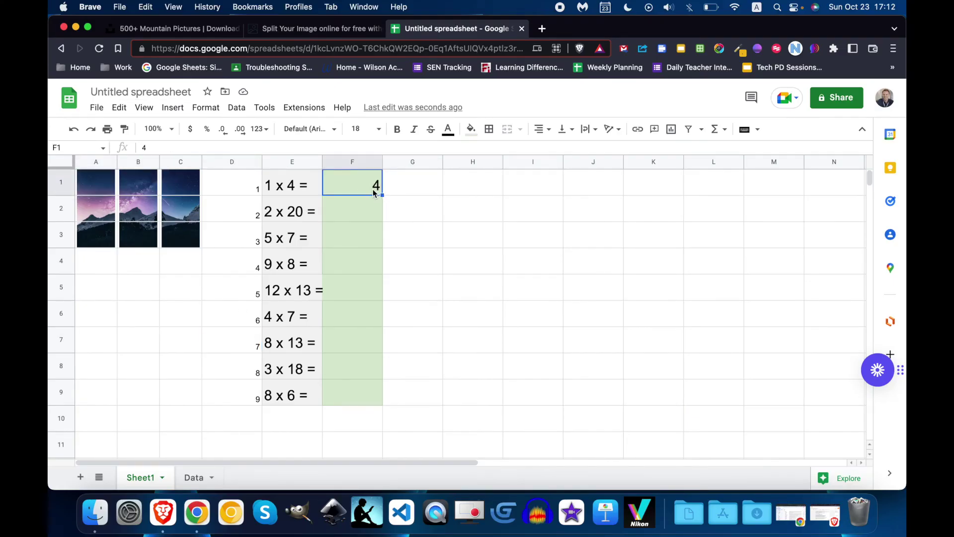
key("Delete")
left_click(102, 194)
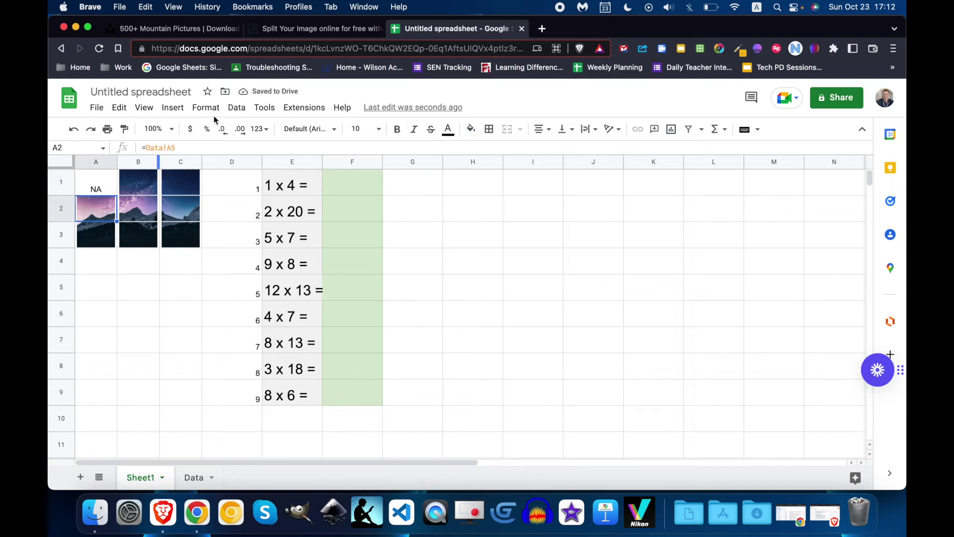
left_click(180, 147)
key("ctrl+a")
key("super+c")
Step: Paste the IF formula into A2 in place of its old image reference
left_click(83, 204)
left_click(169, 148)
key("ctrl+a")
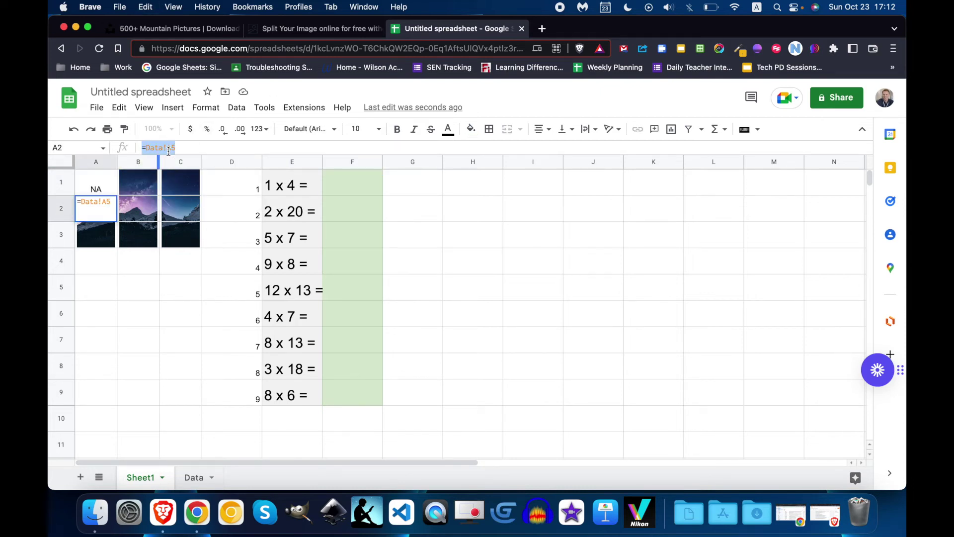
left_click(141, 148)
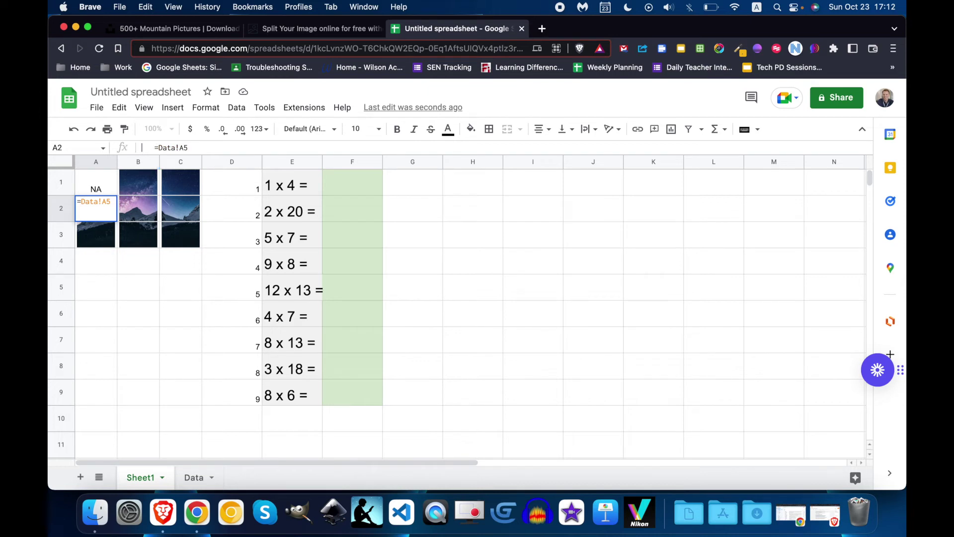
key("super+v")
left_click(211, 148)
key("shift+super+Right")
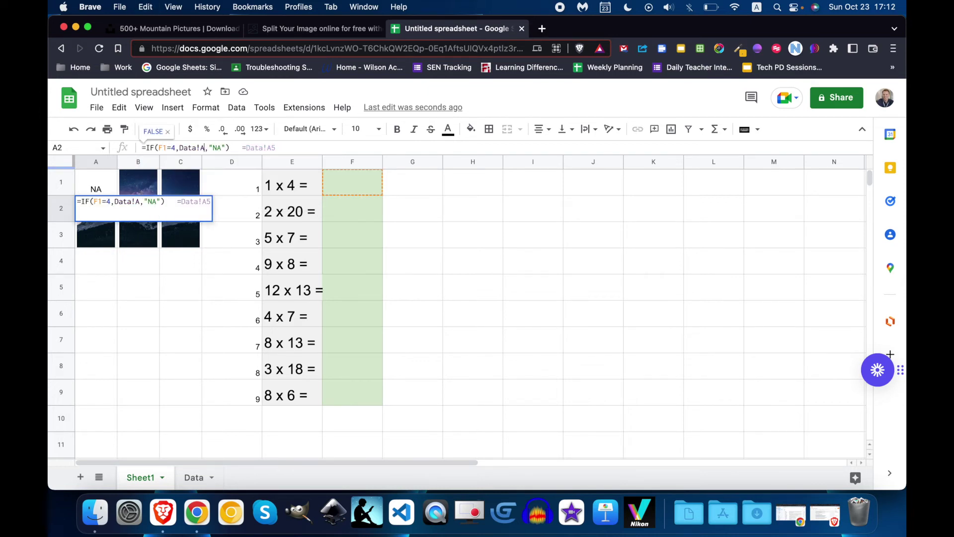
key("BackSpace")
key("Tab")
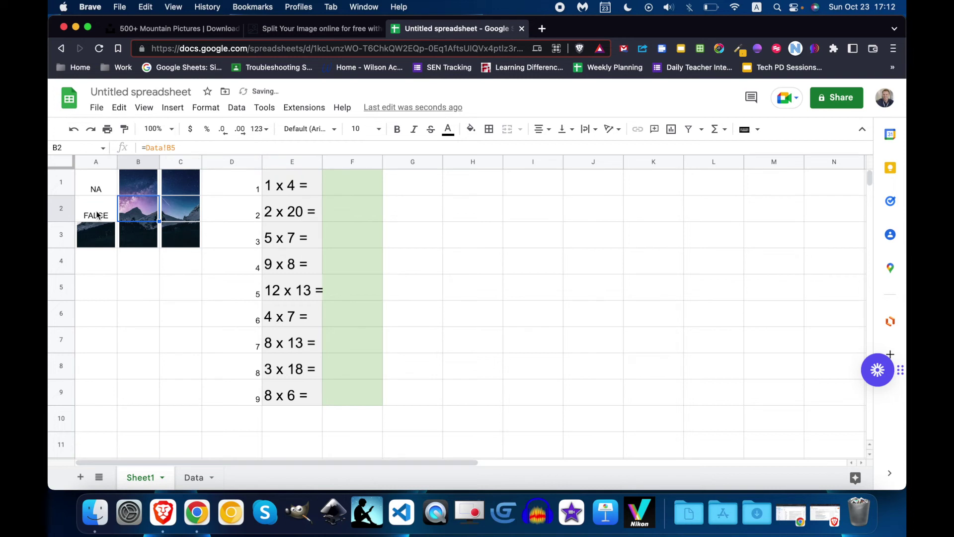
Step: Fix A2's formula to check F2 and drop the leftover reference text
key("shift+Tab")
left_click(234, 147)
key("shift+super+Right")
key("BackSpace")
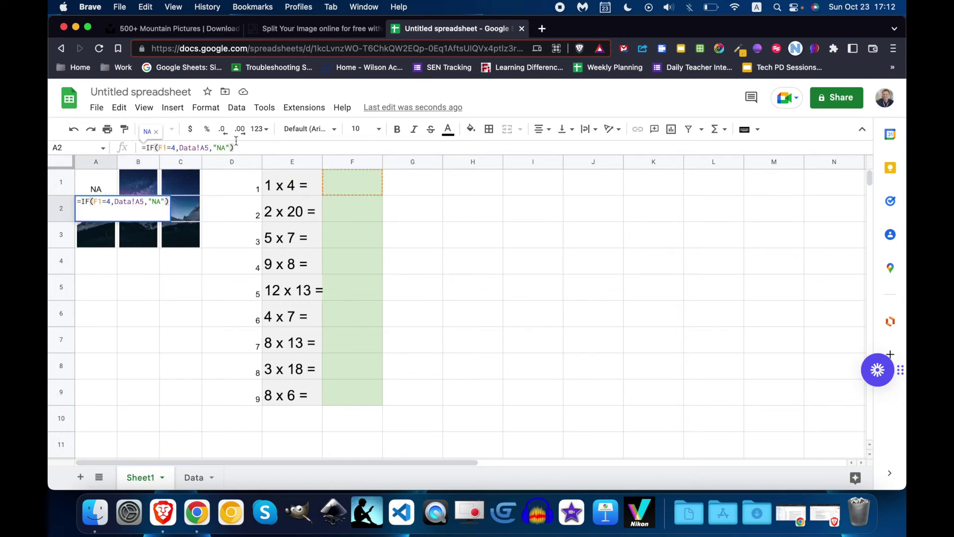
left_click(168, 148)
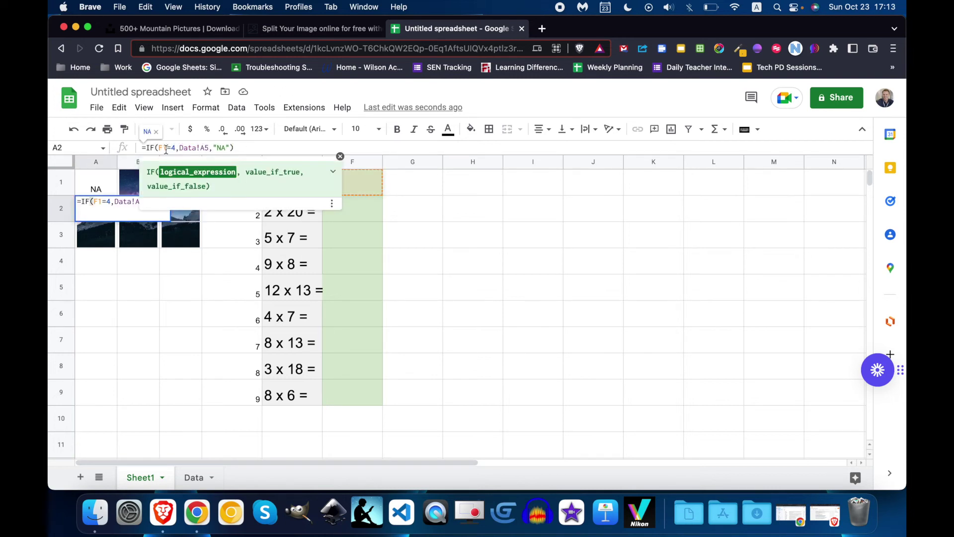
key("BackSpace")
type("2")
key("Tab")
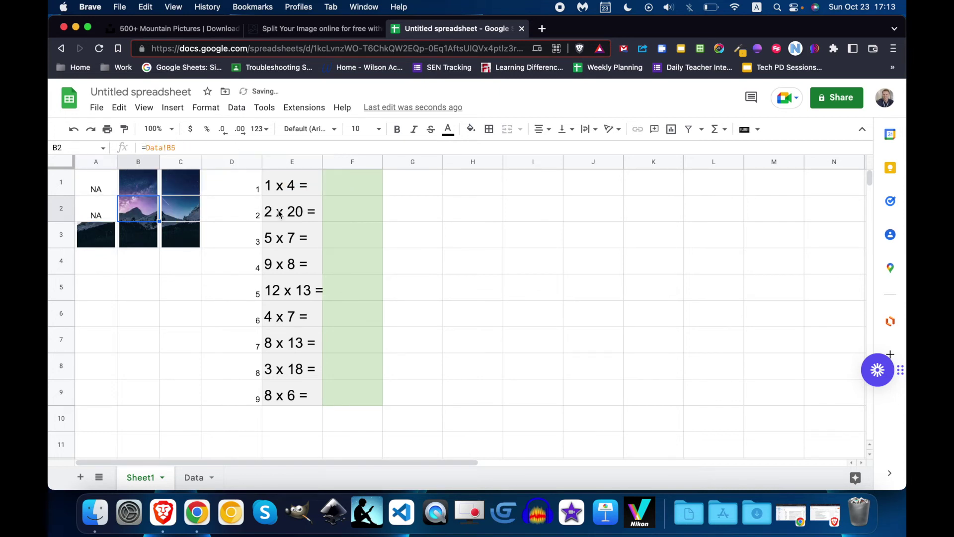
Step: Fill A2's formula down into A3 and change its expected answer from 40 to 35
left_click(114, 244)
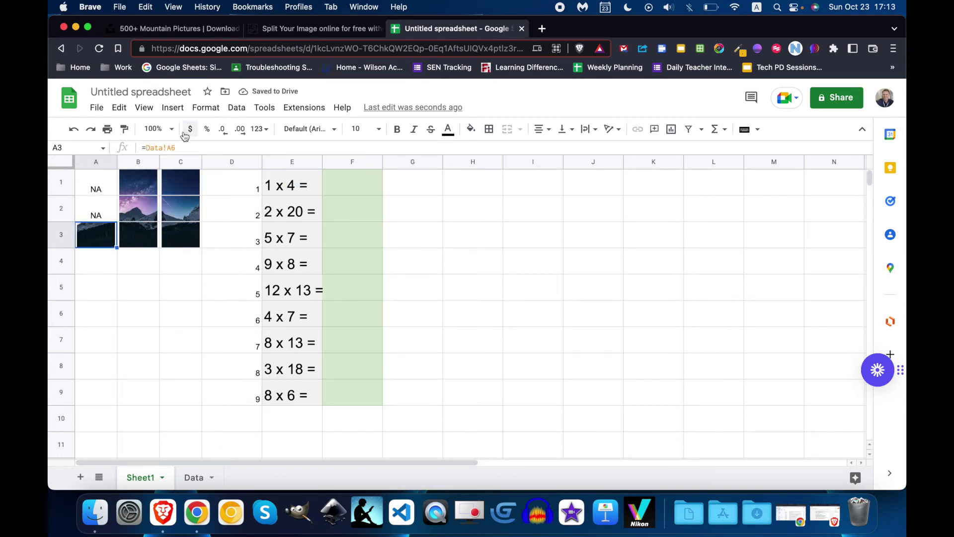
left_click(102, 208)
left_click_drag(117, 221, 117, 245)
left_click(94, 239)
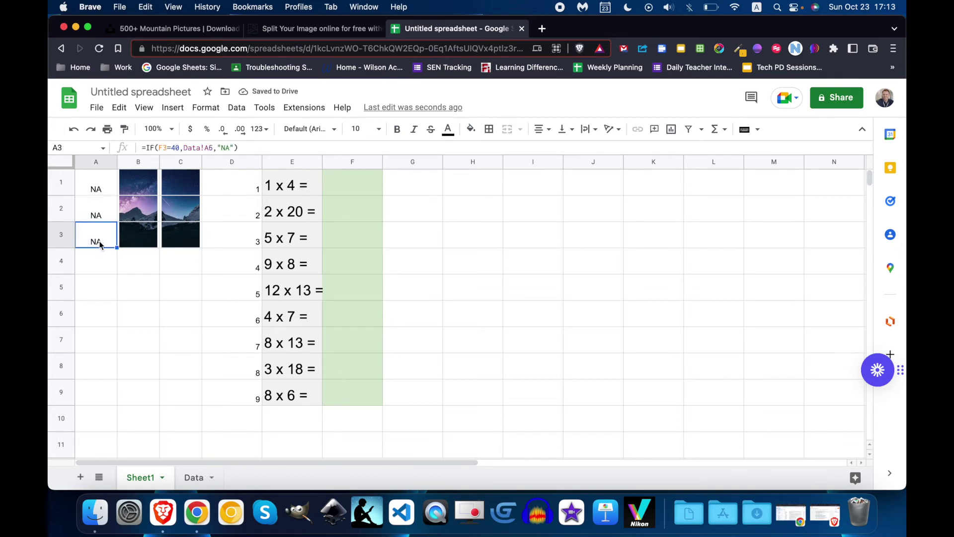
double_click(175, 148)
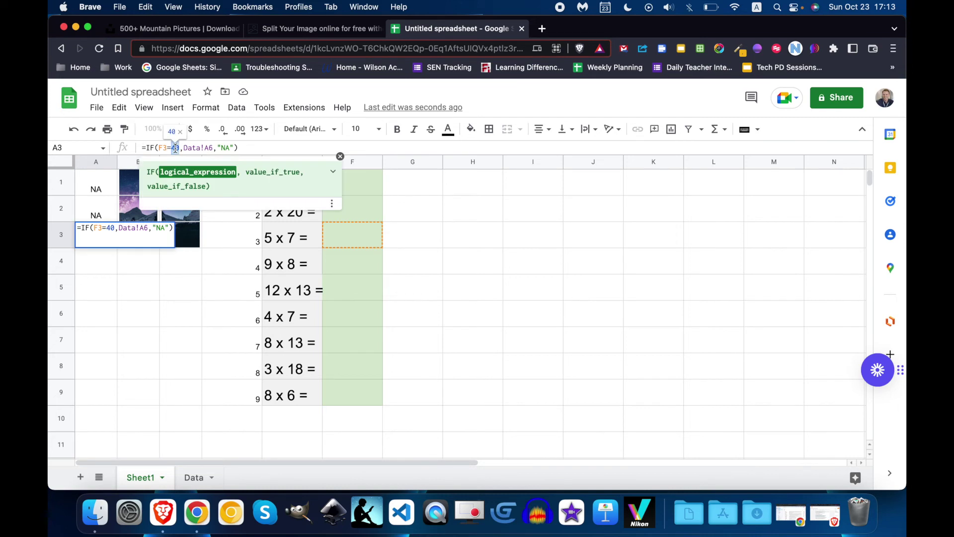
type("35")
left_click(114, 235)
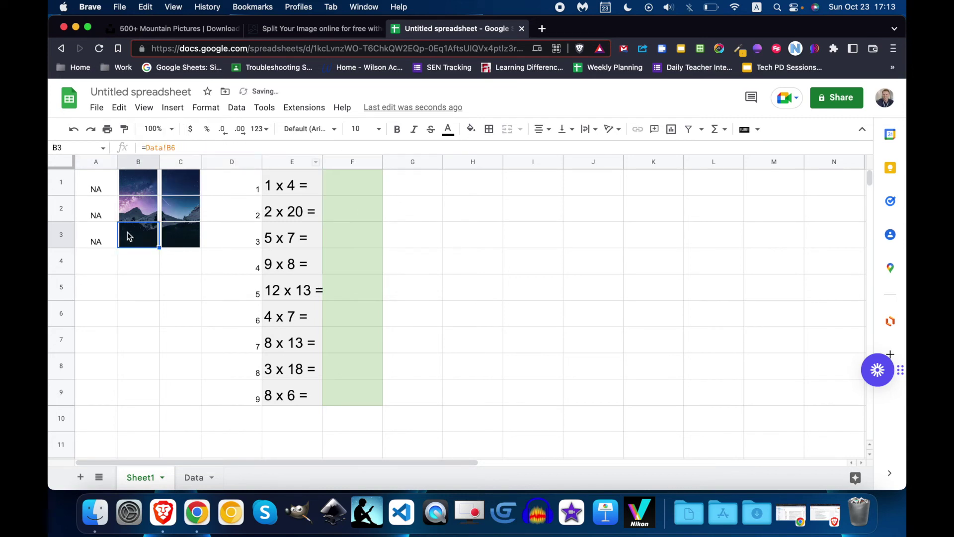
Step: Edit B1's IF formula, correcting its G1 answer reference after checking the Data sheet tiles
left_click(194, 480)
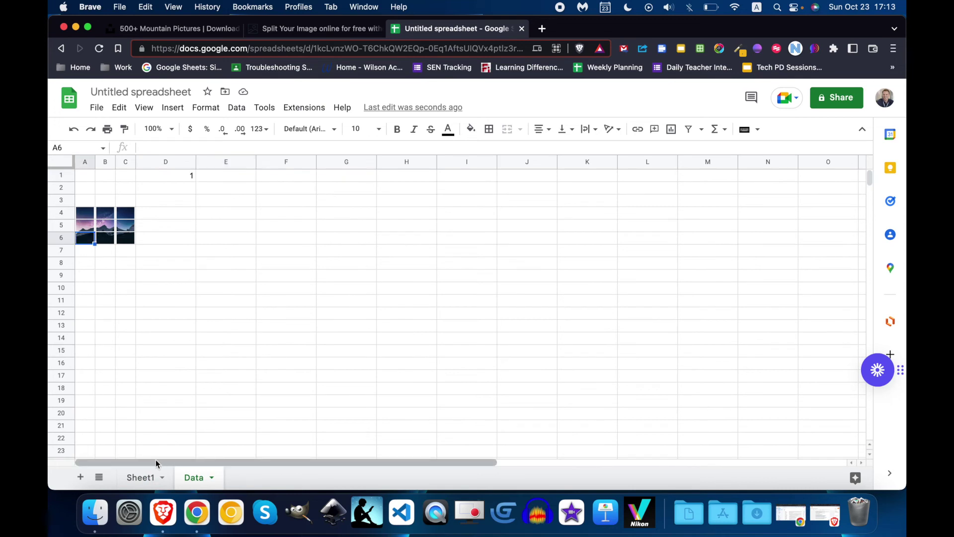
left_click(144, 477)
left_click(332, 271)
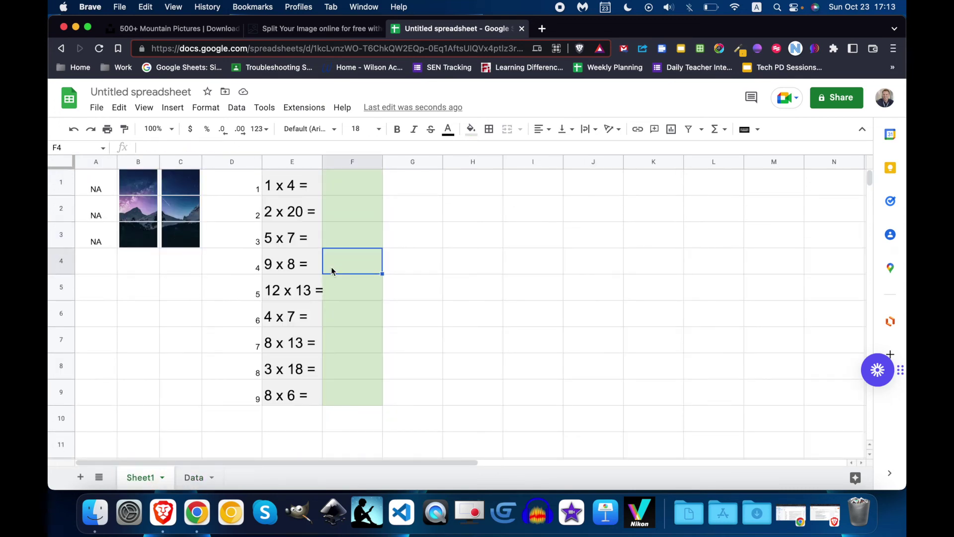
left_click(142, 189)
left_click(110, 188)
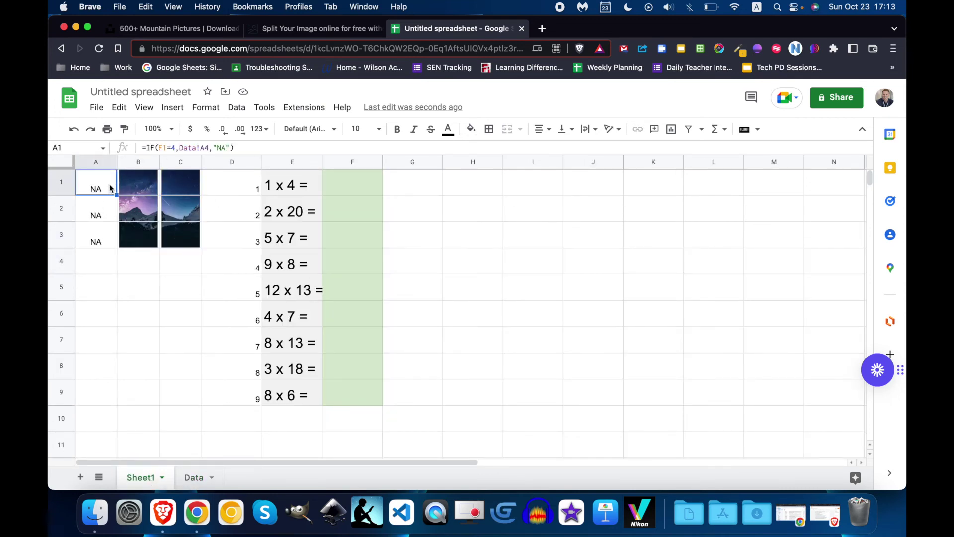
left_click(145, 189)
double_click(147, 187)
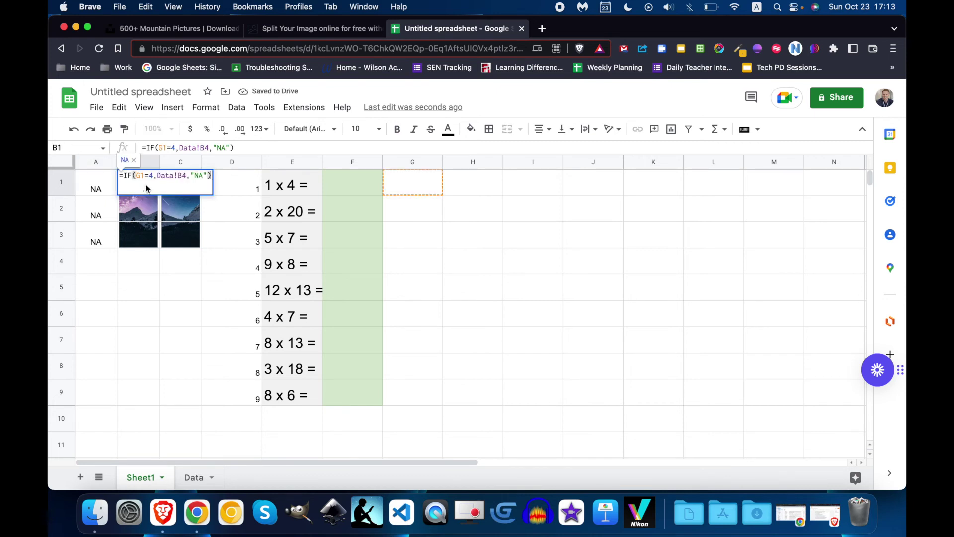
left_click(194, 477)
left_click(146, 477)
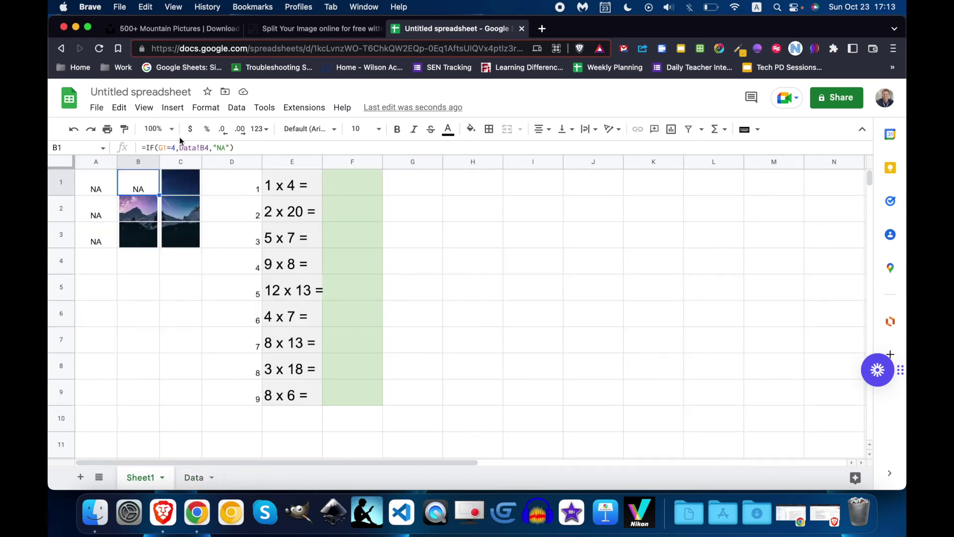
left_click(163, 147)
key("BackSpace")
type("B")
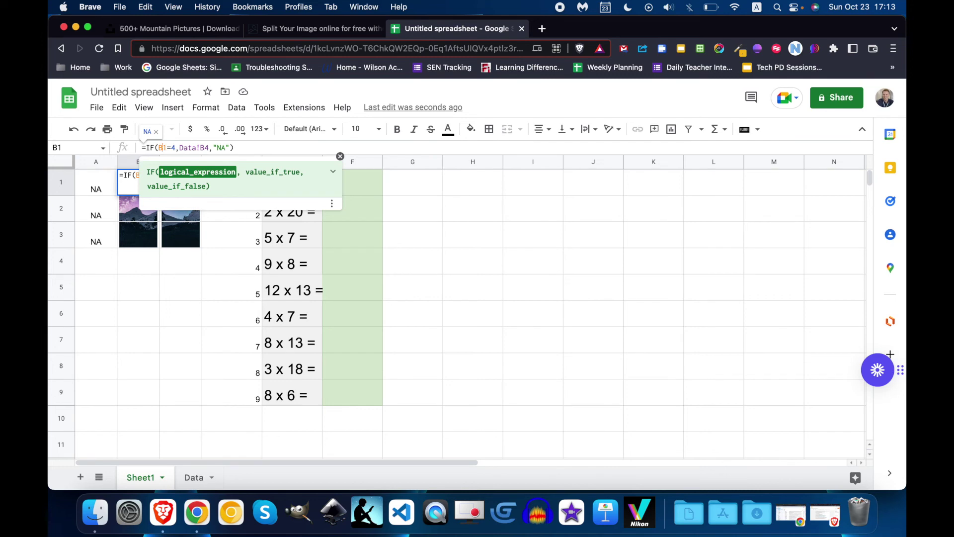
key("BackSpace")
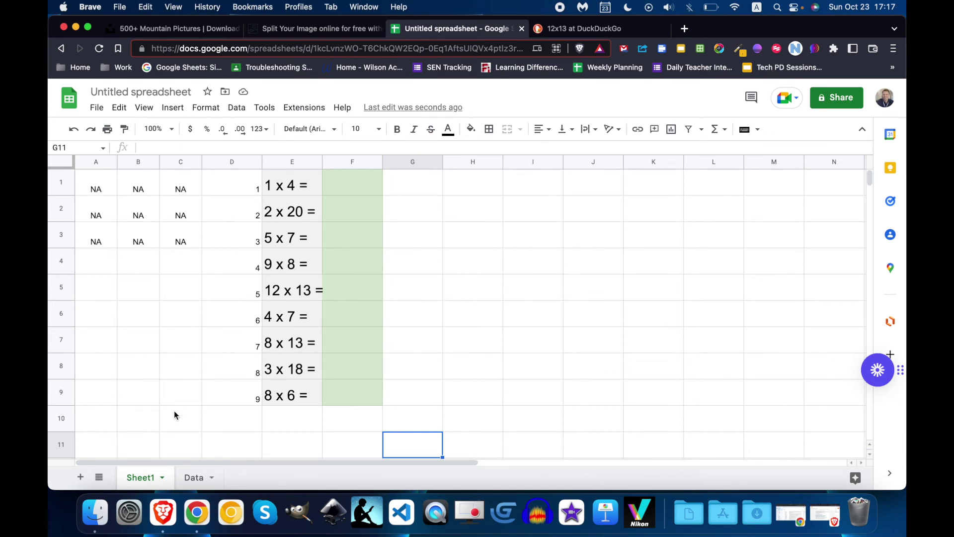
Step: Hide and unhide the Data sheet, then clear the stray 1 from its cell D1
left_click(214, 479)
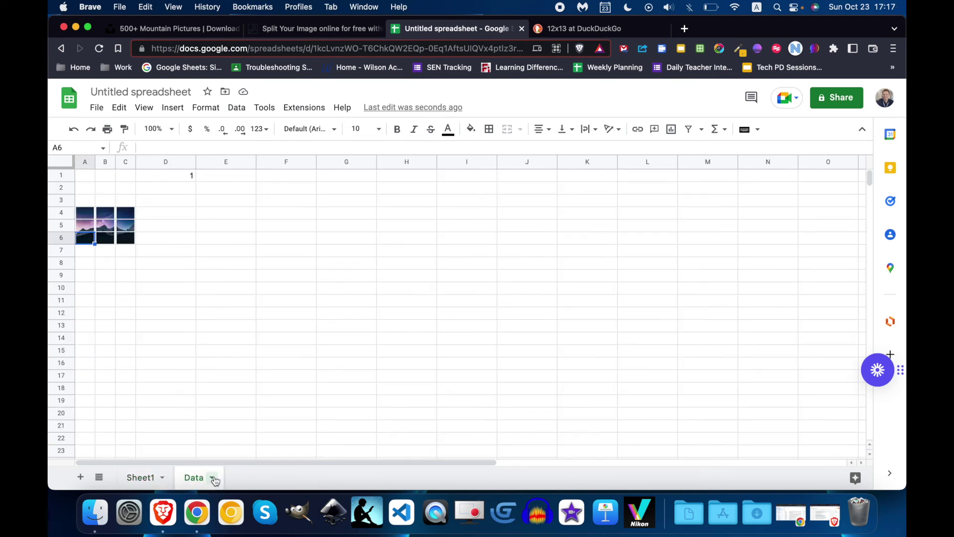
left_click(215, 478)
left_click(206, 383)
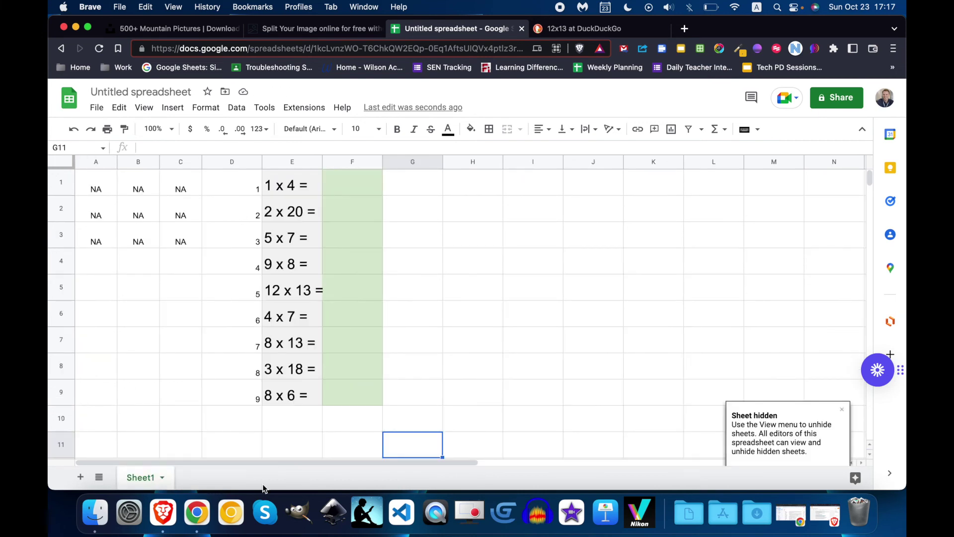
left_click(99, 477)
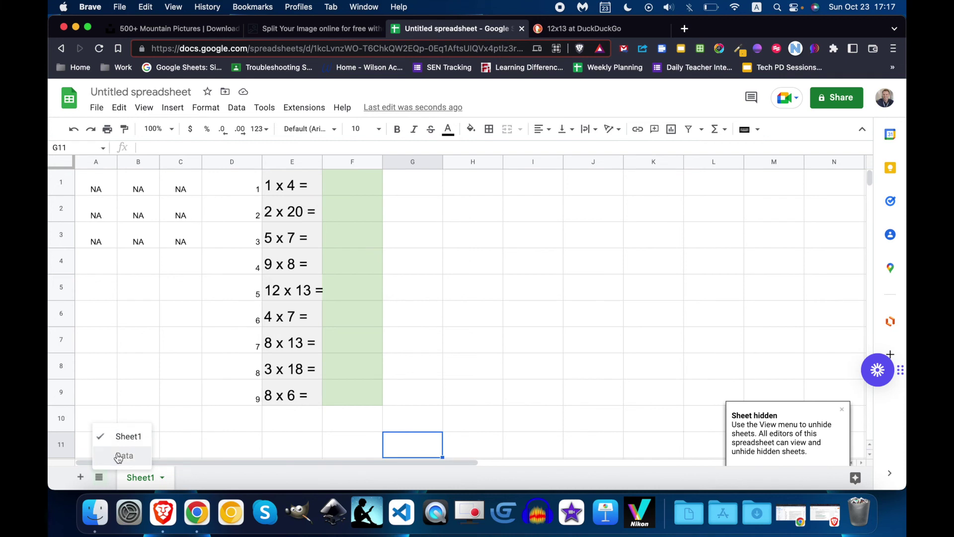
left_click(119, 456)
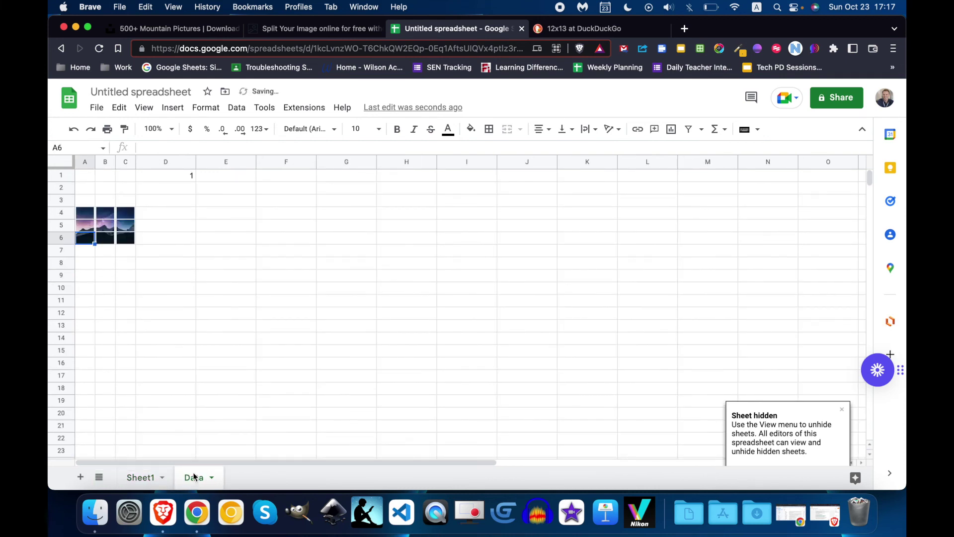
left_click(193, 178)
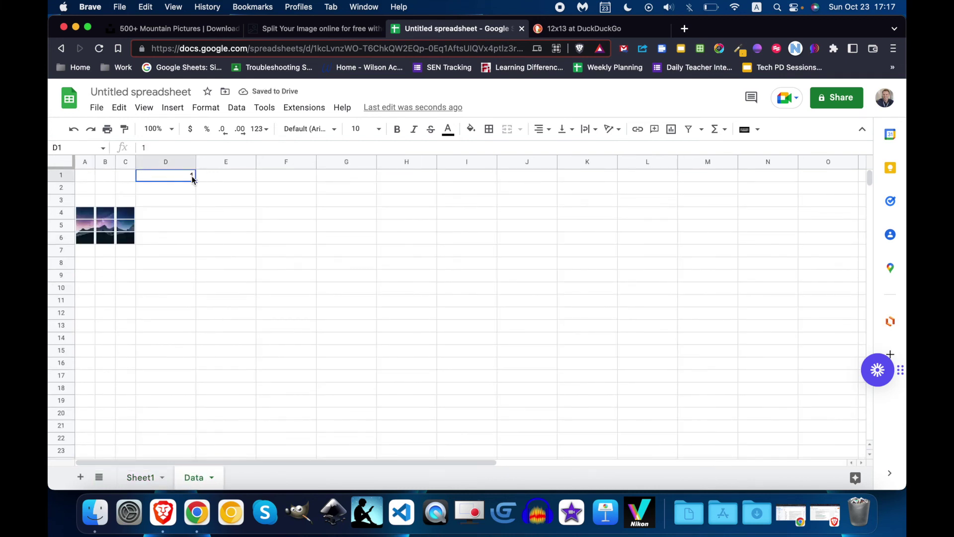
key("BackSpace")
Step: Hide the Data sheet again so only Sheet1 stays visible
left_click(211, 477)
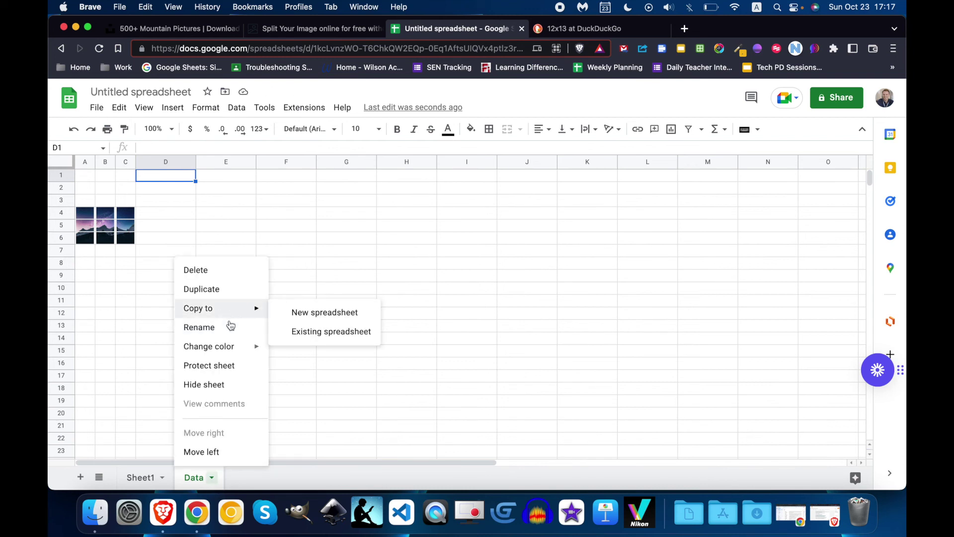
left_click(227, 388)
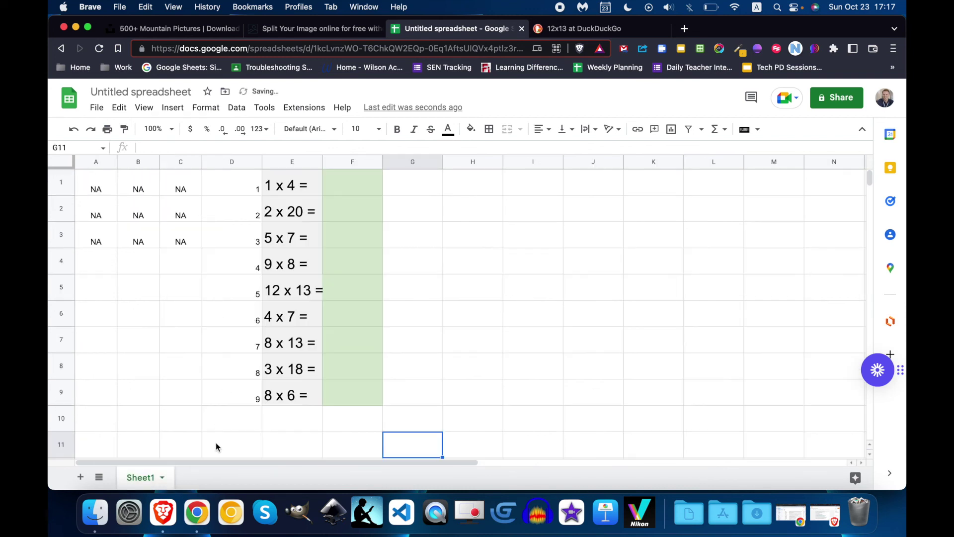
left_click(472, 259)
double_click(472, 259)
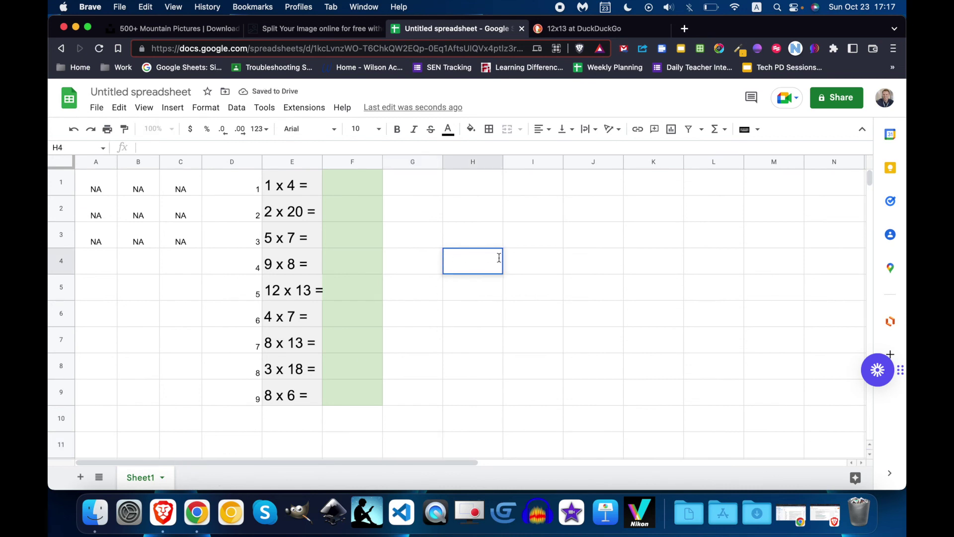
Step: Paste the test formula =IF(A3=1,IMAGE(…),"green") into H3 and confirm it
left_click(460, 312)
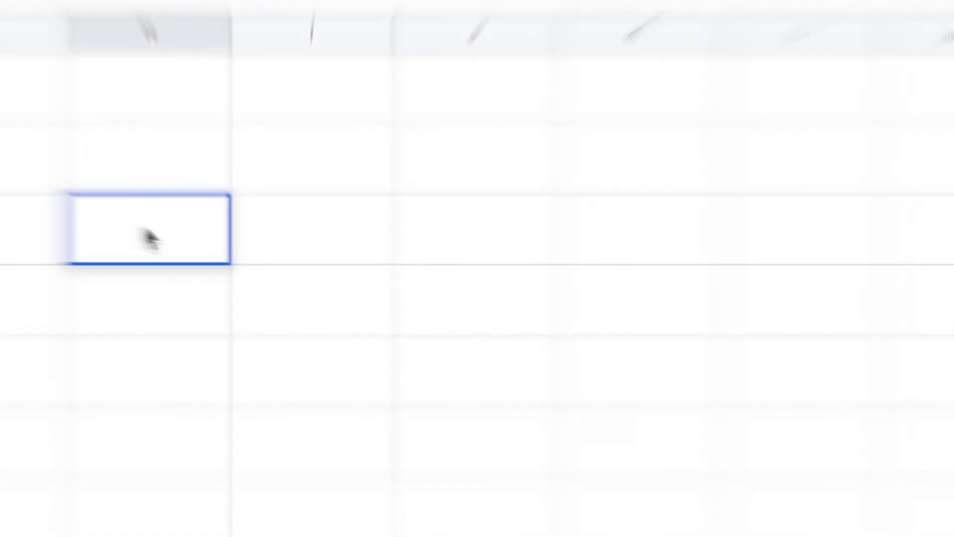
double_click(95, 219)
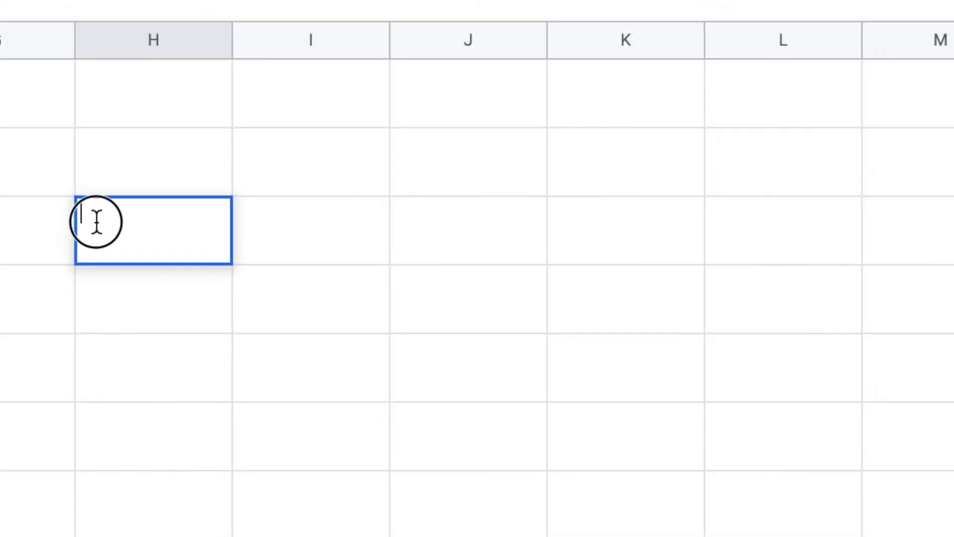
type("=IF(A3=1,IMAGE(\"https://i.creativecommons.org/l/by/4.0/88x31.png\"),\"green\")")
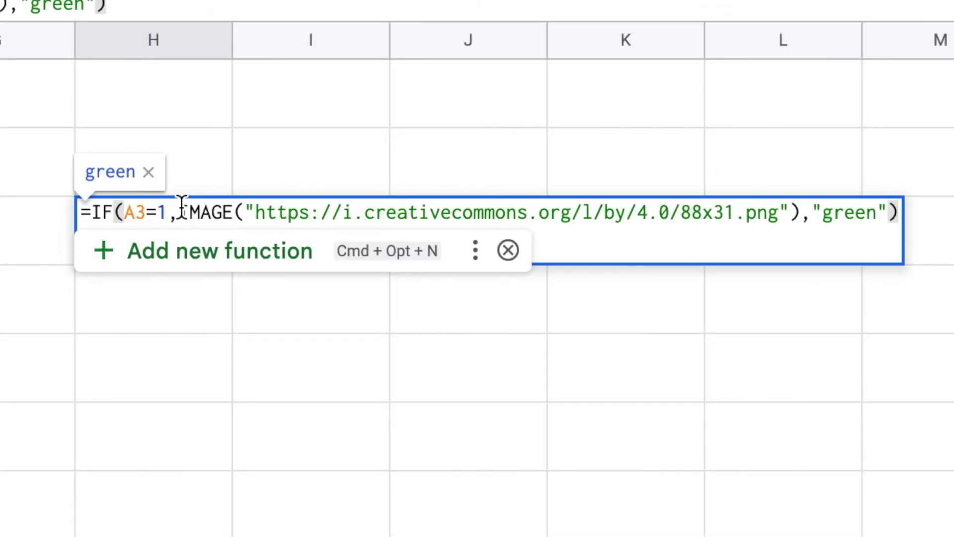
left_click_drag(180, 209, 805, 208)
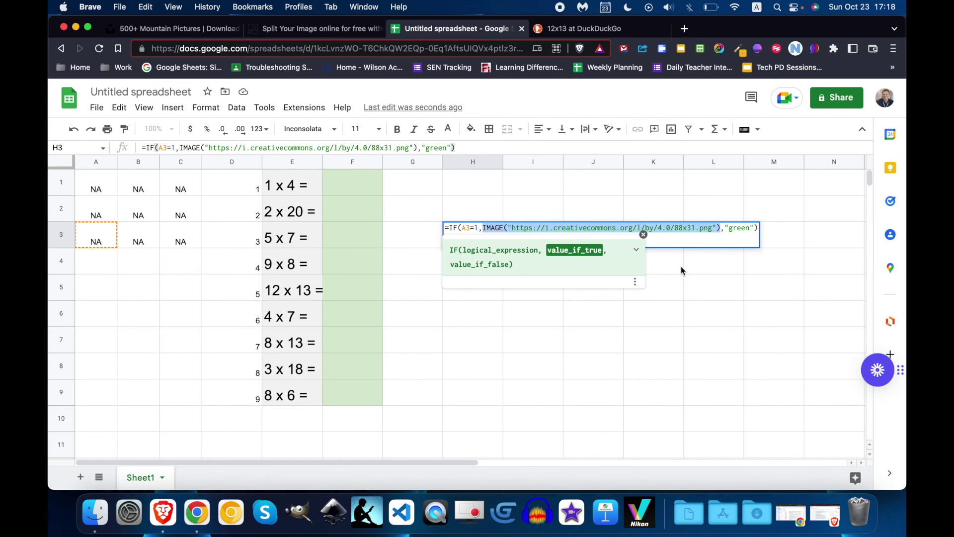
key("Tab")
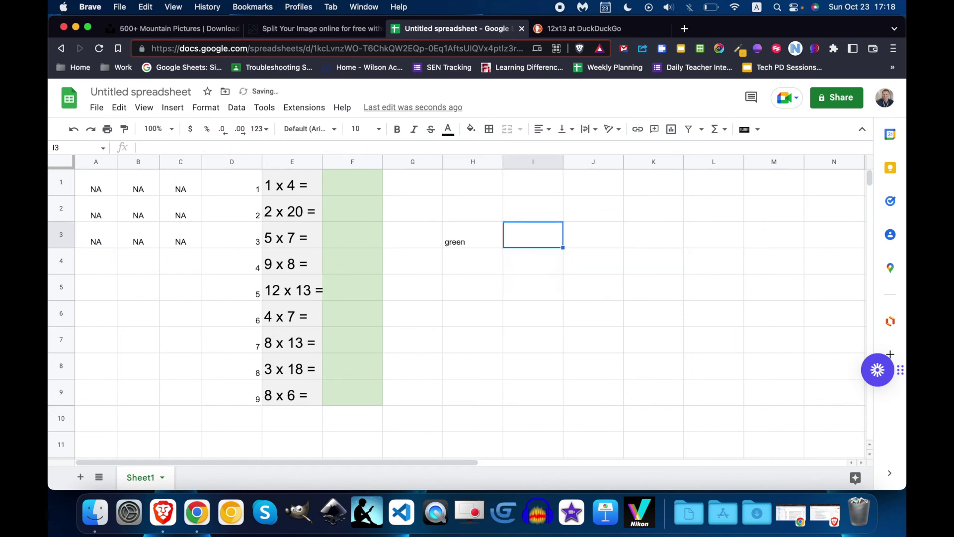
key("Left")
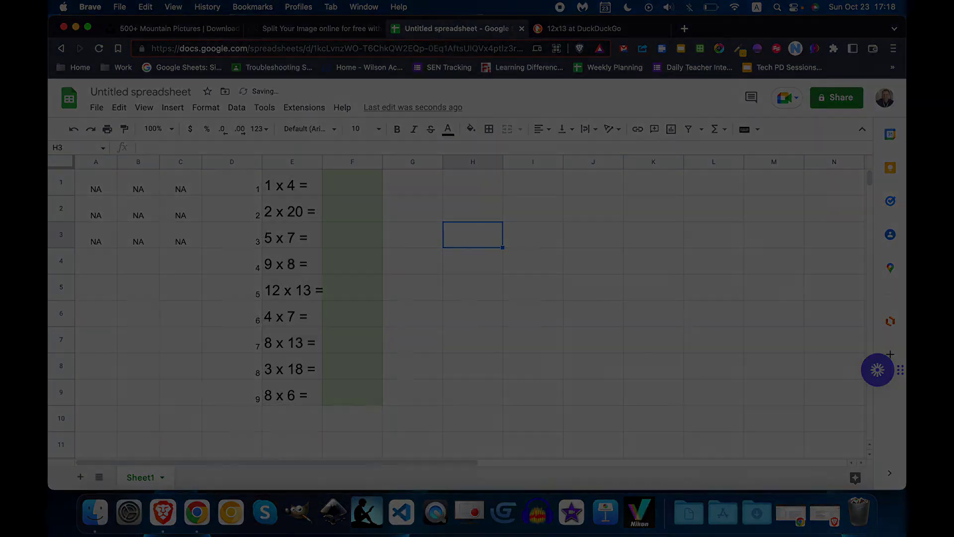